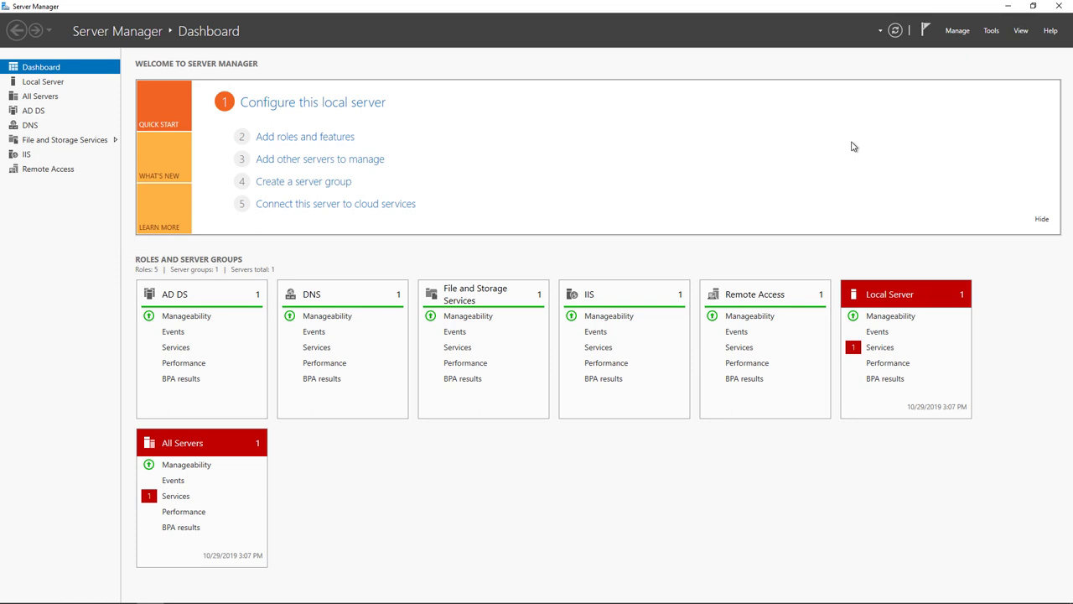
- Launch Print Management from Server Manager's Tools menu
{"action": "left_click", "coordinate": [991, 32]}
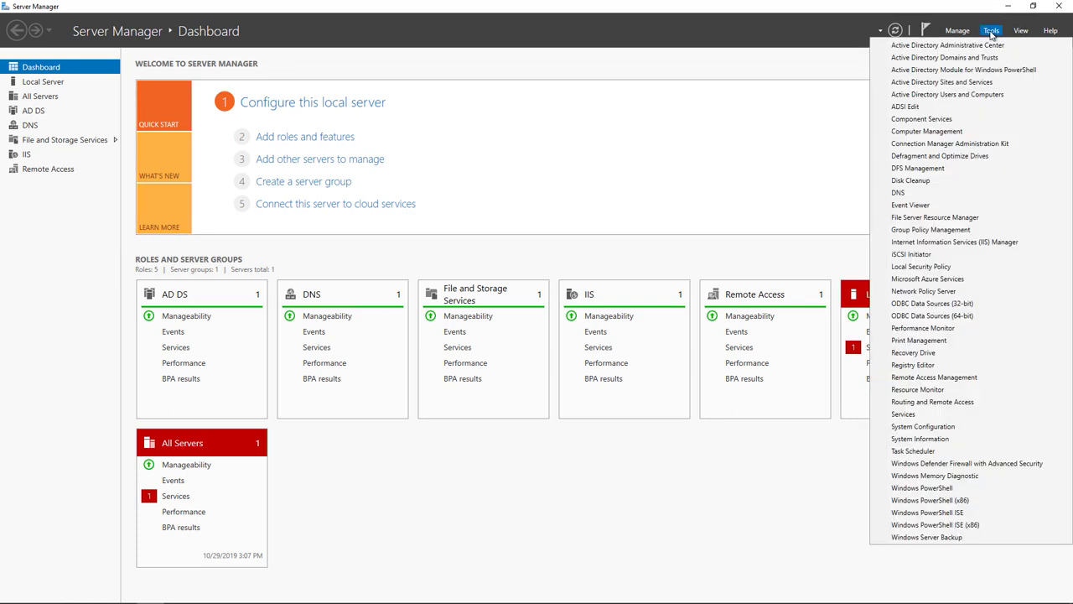
{"action": "left_click", "coordinate": [961, 344]}
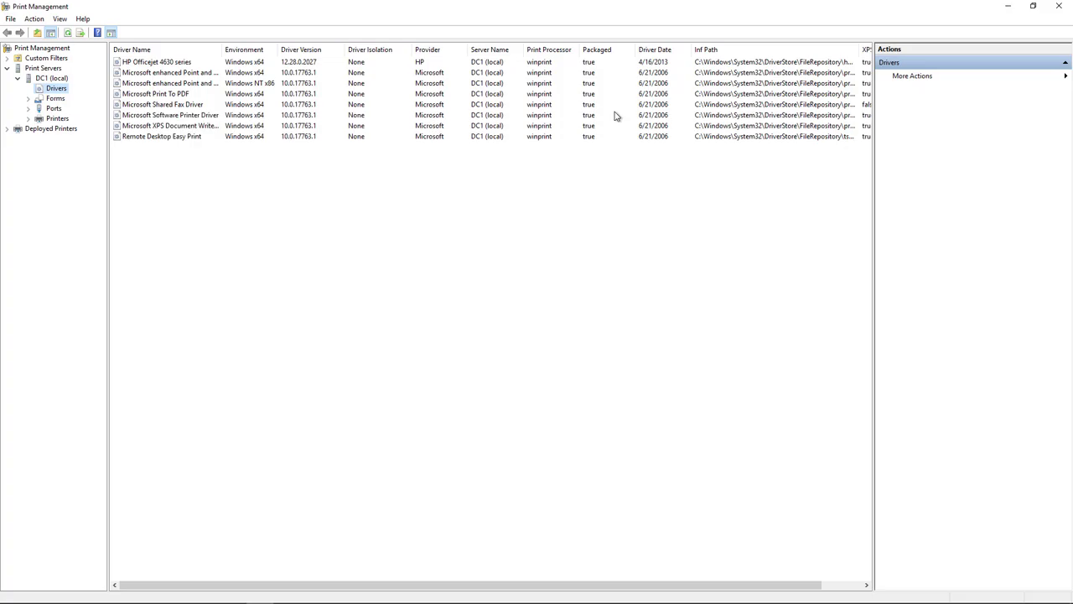
- Browse the Custom Filters: All Printers, All Drivers and Printers Not Ready
{"action": "left_click", "coordinate": [9, 60]}
{"action": "left_click", "coordinate": [55, 72]}
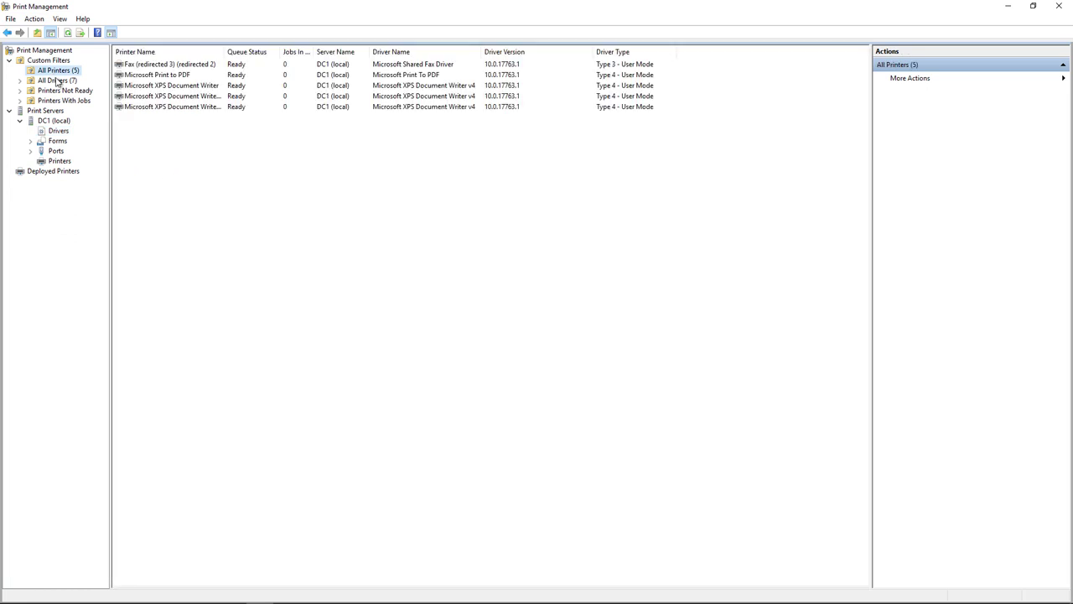
{"action": "left_click", "coordinate": [57, 82]}
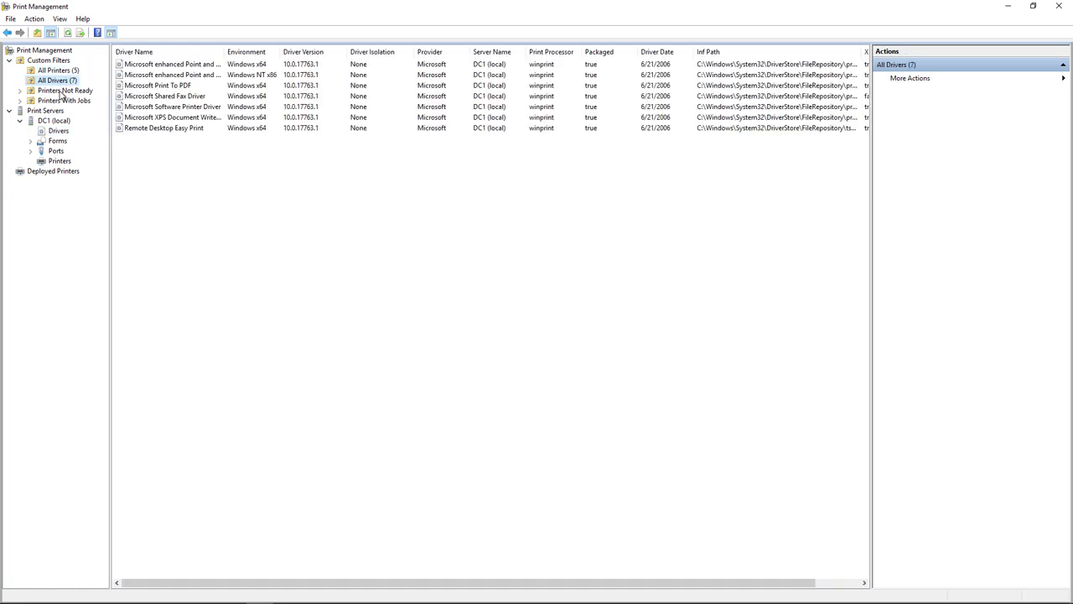
{"action": "left_click", "coordinate": [61, 91]}
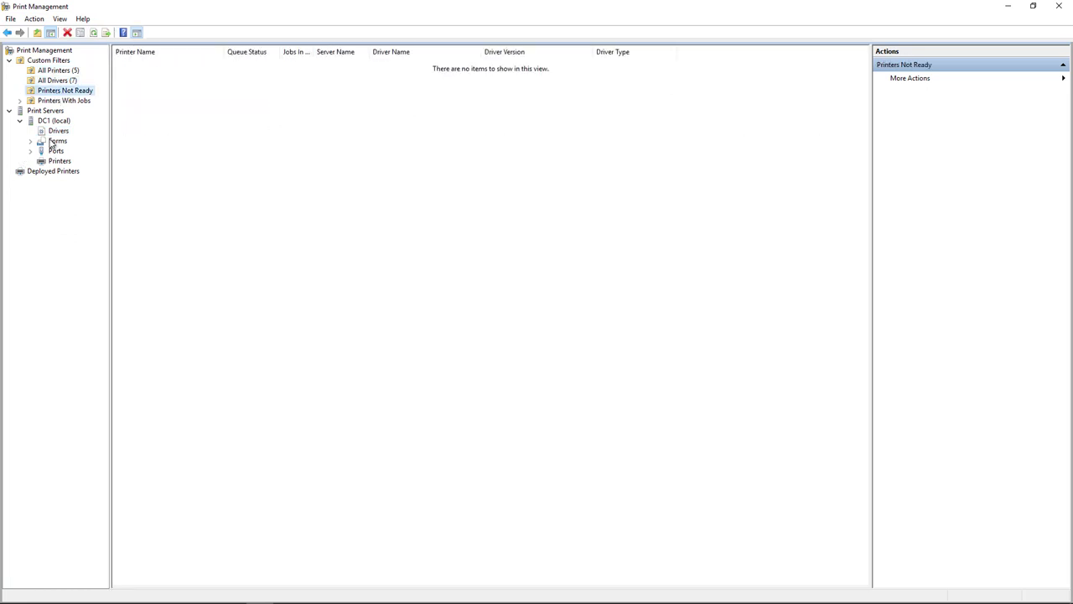
- Show the drivers of DC1 (local) and check the print server's options
{"action": "left_click", "coordinate": [60, 123]}
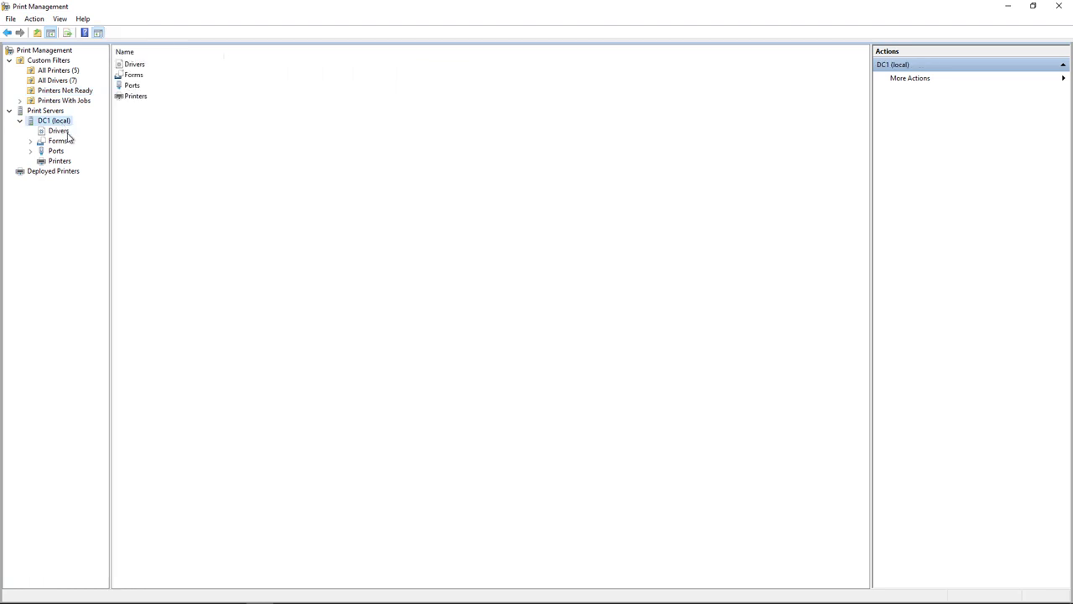
{"action": "left_click", "coordinate": [61, 132]}
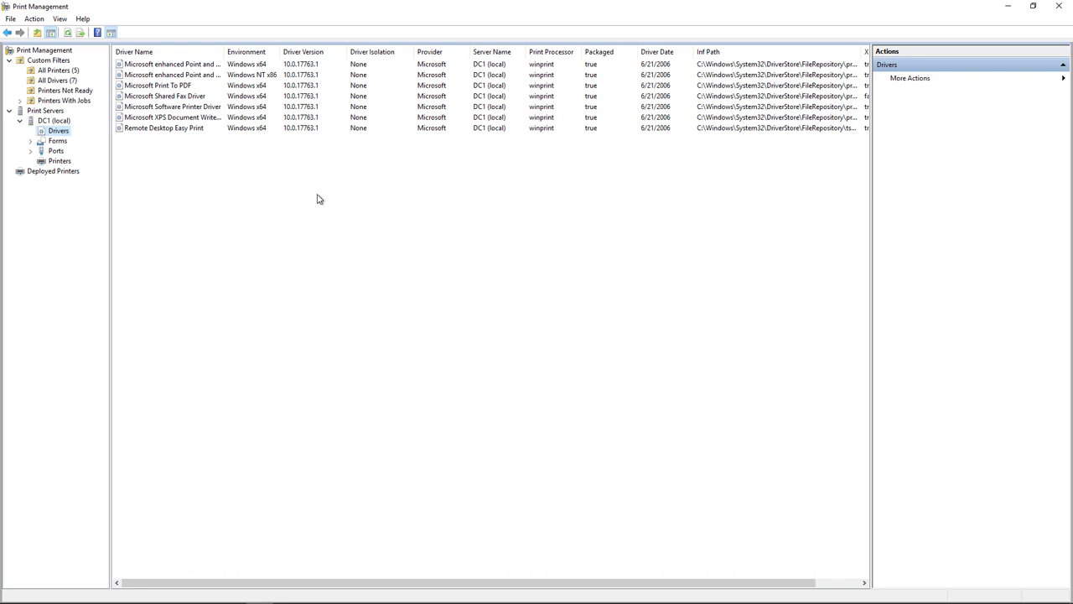
{"action": "right_click", "coordinate": [52, 112]}
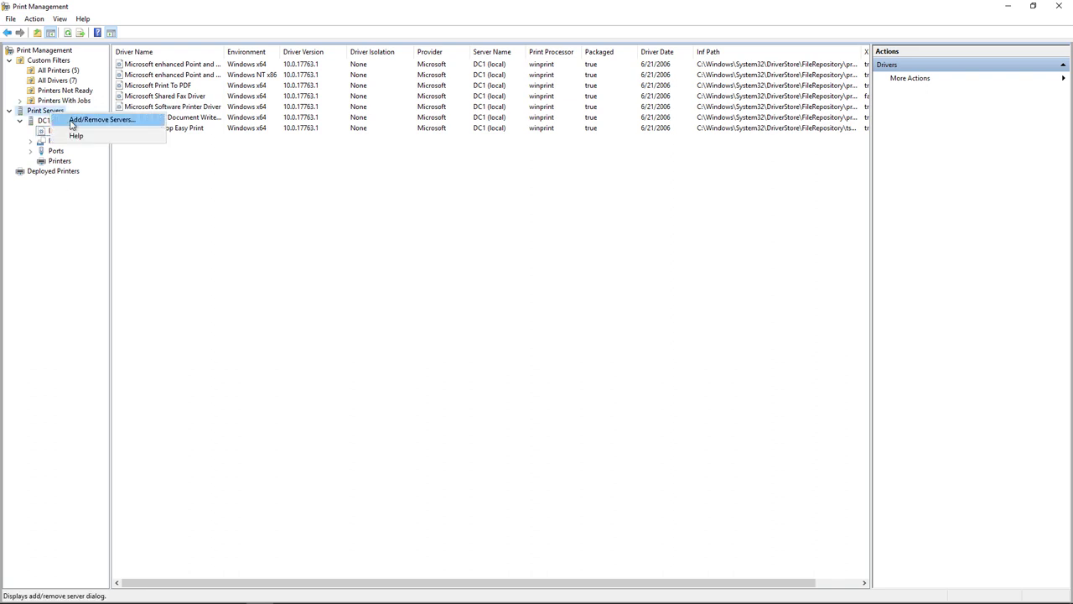
{"action": "left_click", "coordinate": [270, 187]}
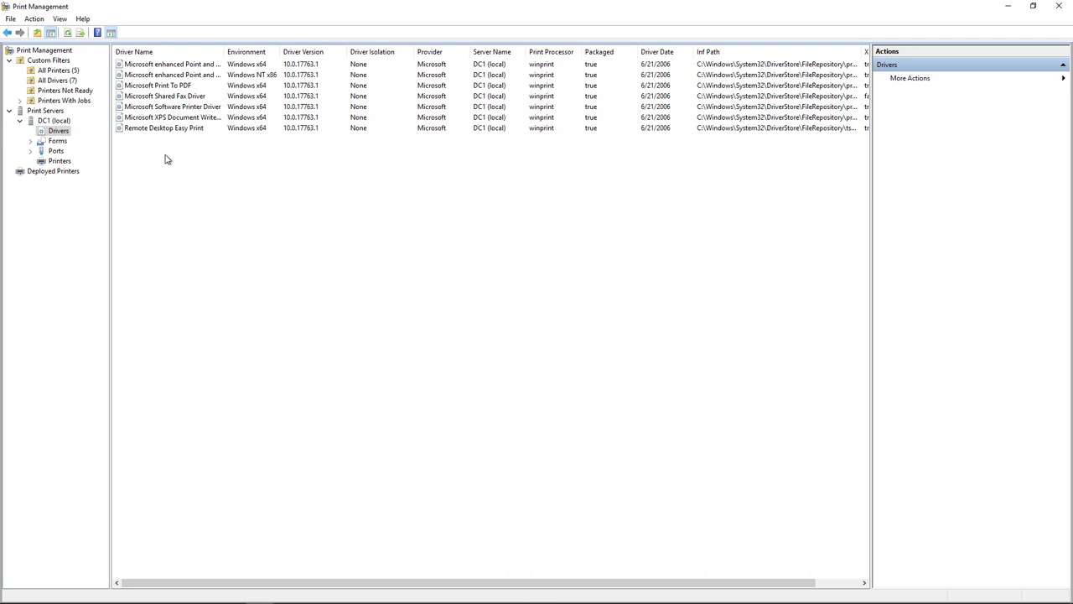
- Start the Add Printer Driver wizard up to x64 processor selection, then switch to Devices and Printers
{"action": "right_click", "coordinate": [59, 132]}
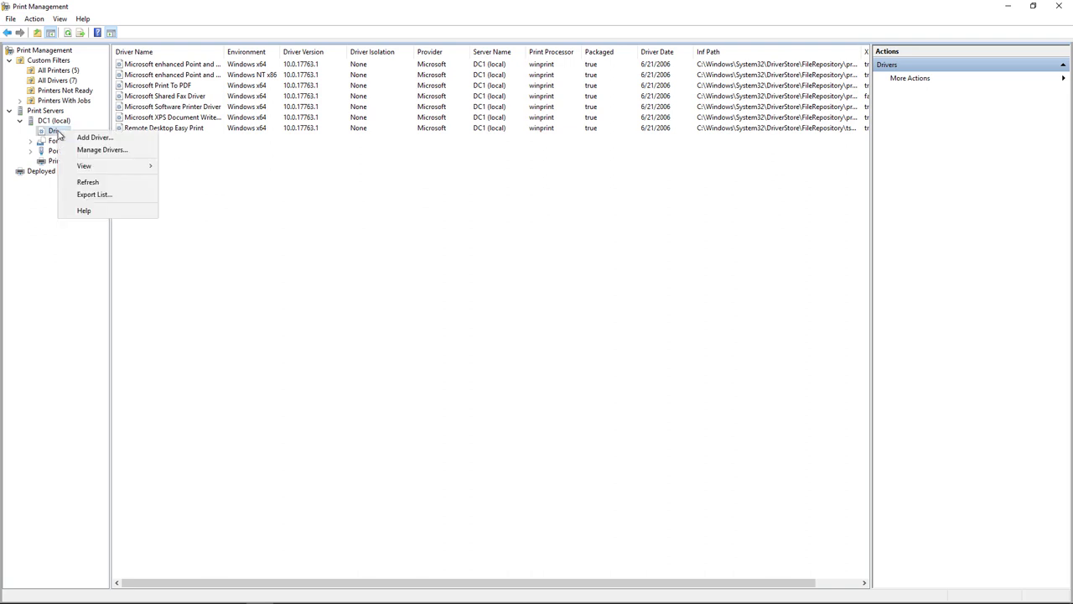
{"action": "left_click", "coordinate": [134, 137]}
{"action": "left_click", "coordinate": [255, 231]}
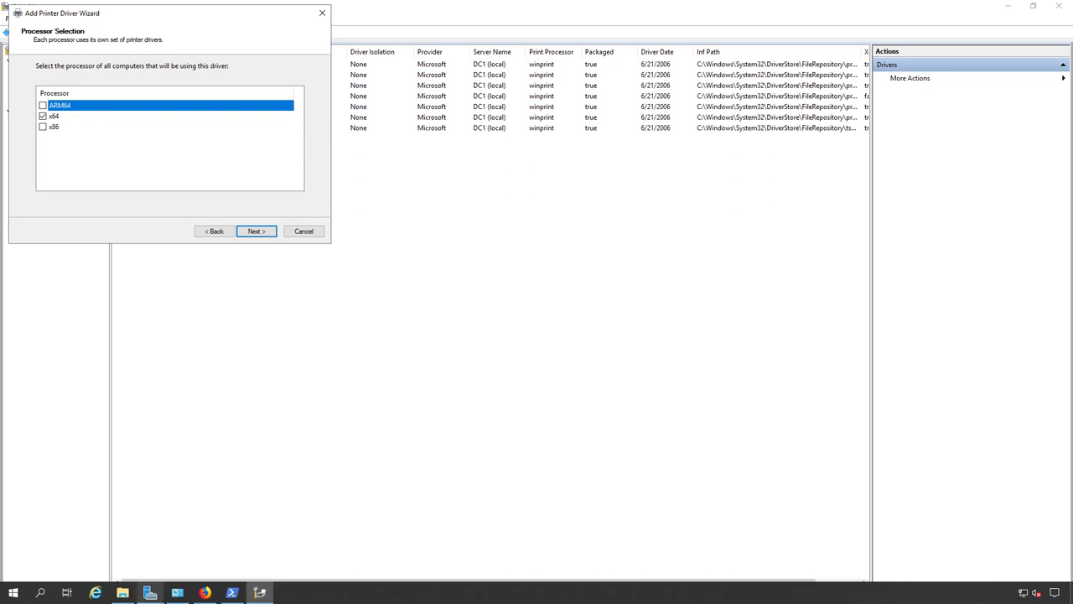
{"action": "left_click", "coordinate": [162, 596]}
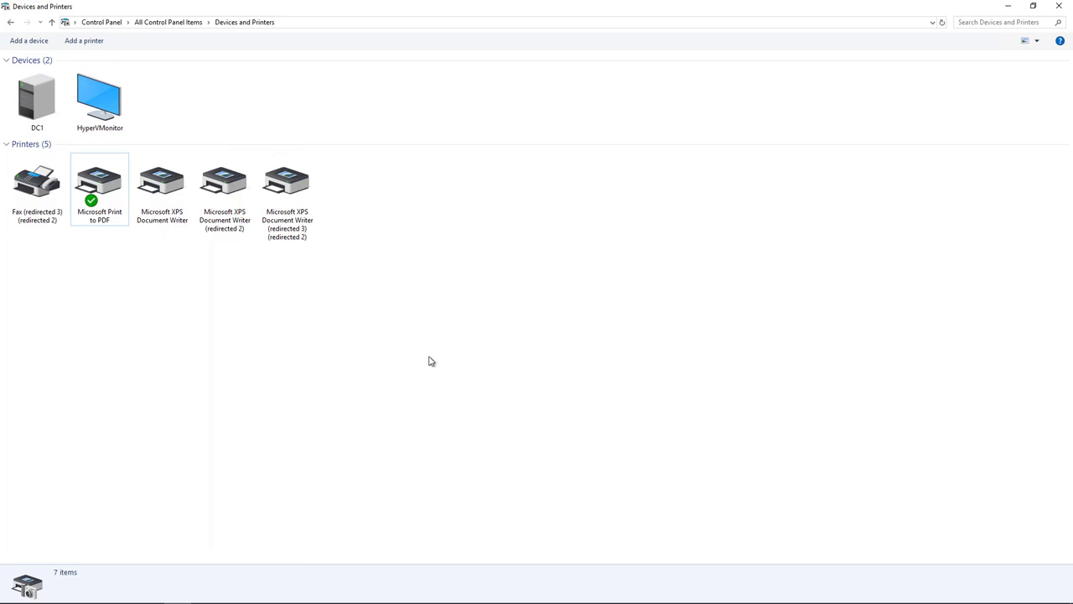
- View Control Panel as Large icons and open System to confirm the 64-bit, x64-based server
{"action": "left_click", "coordinate": [94, 24]}
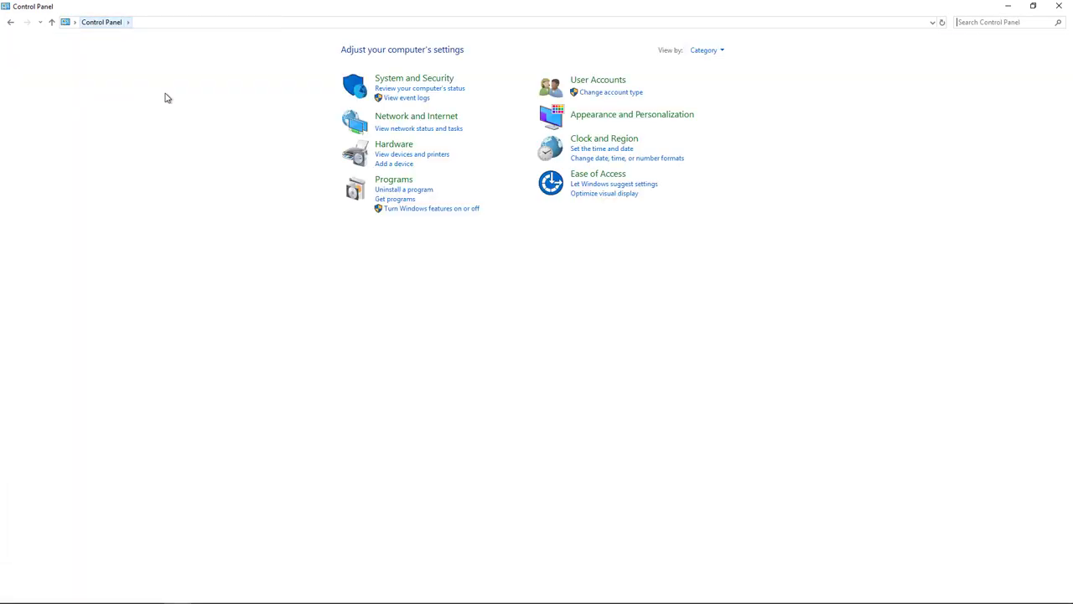
{"action": "left_click", "coordinate": [704, 53]}
{"action": "left_click", "coordinate": [720, 80]}
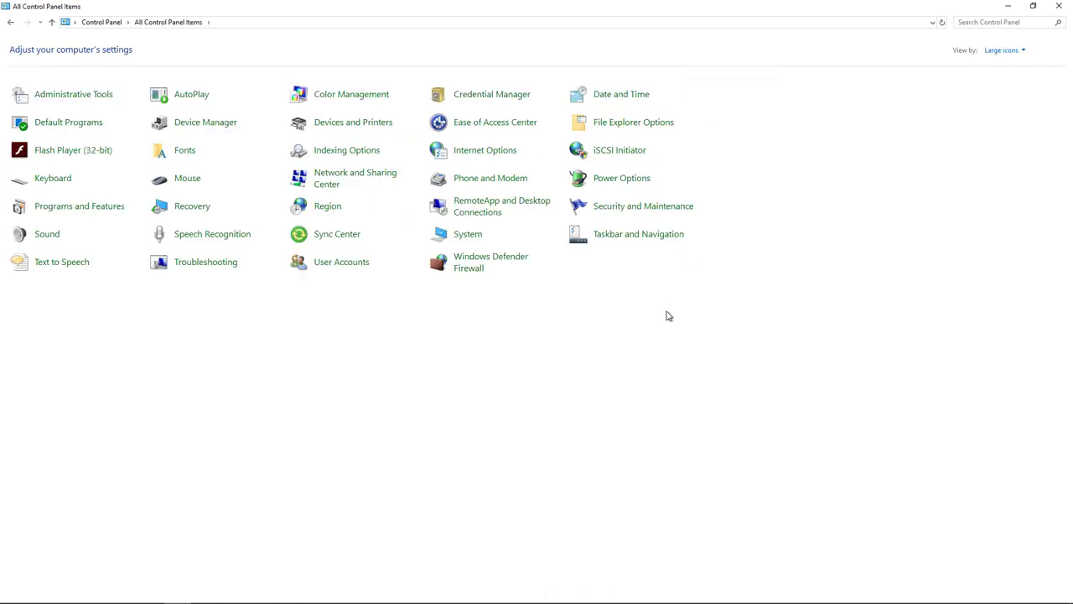
{"action": "left_click", "coordinate": [469, 237]}
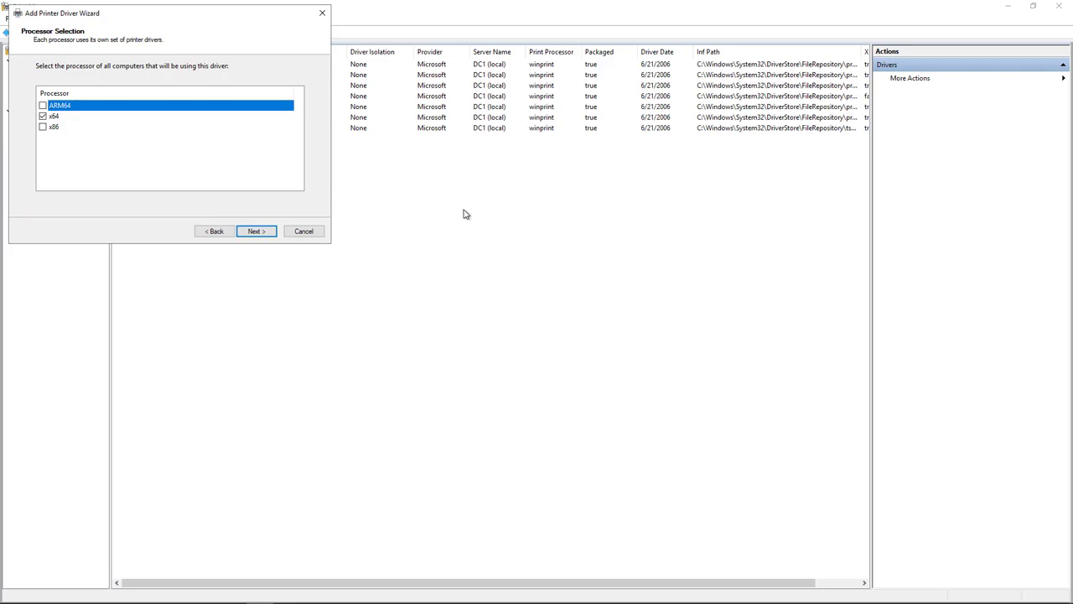
- Advance the Add Printer Driver wizard past x64 processor selection to the driver list
{"action": "left_click", "coordinate": [256, 235]}
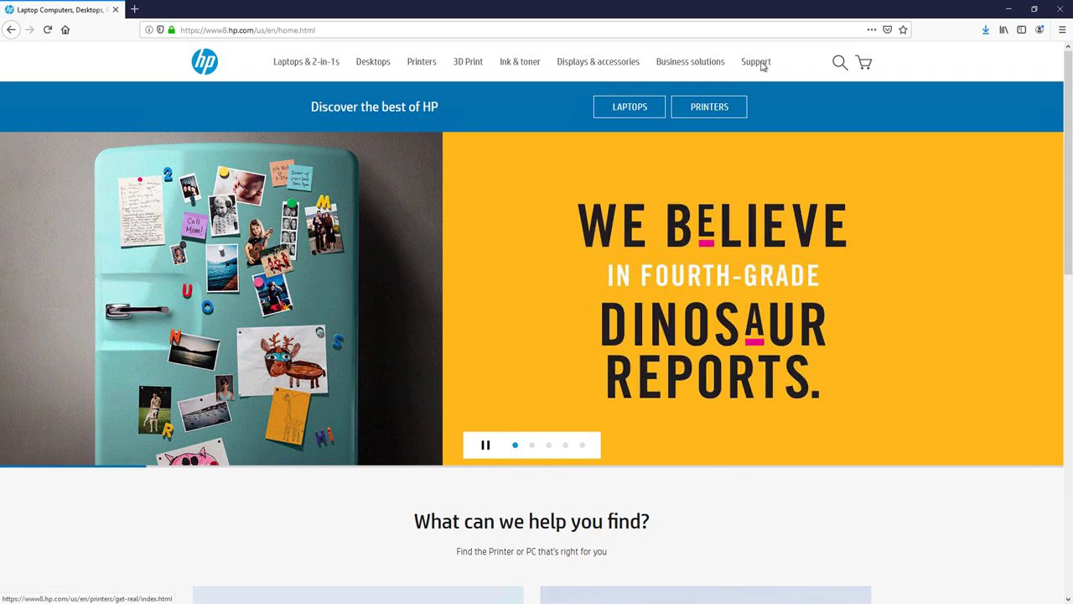
- On HP's Software & drivers page, choose Printer and search for 4630
{"action": "mouse_move", "coordinate": [760, 65]}
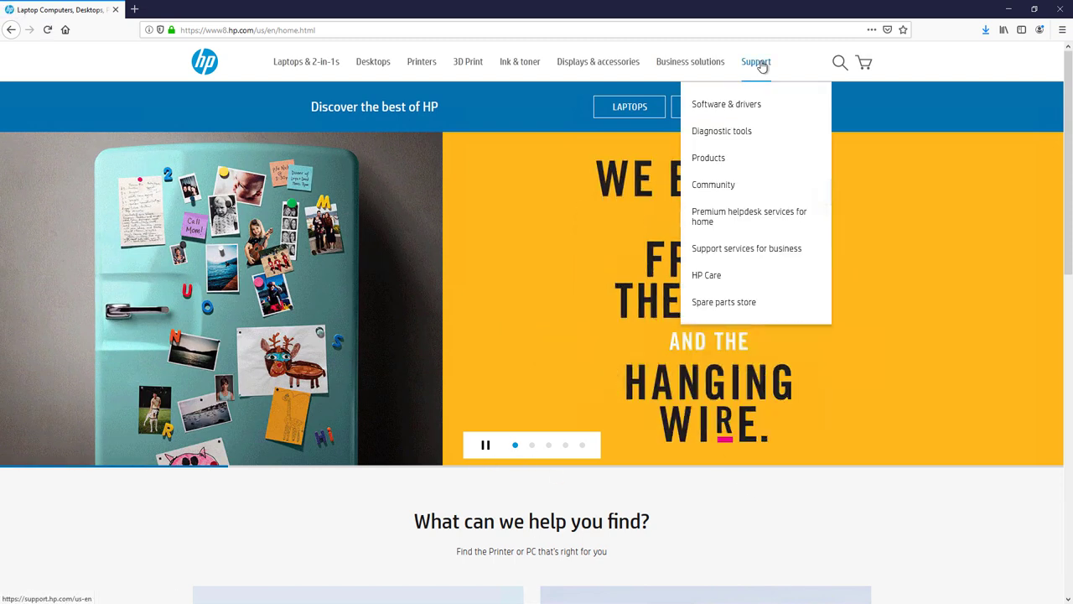
{"action": "left_click", "coordinate": [706, 107]}
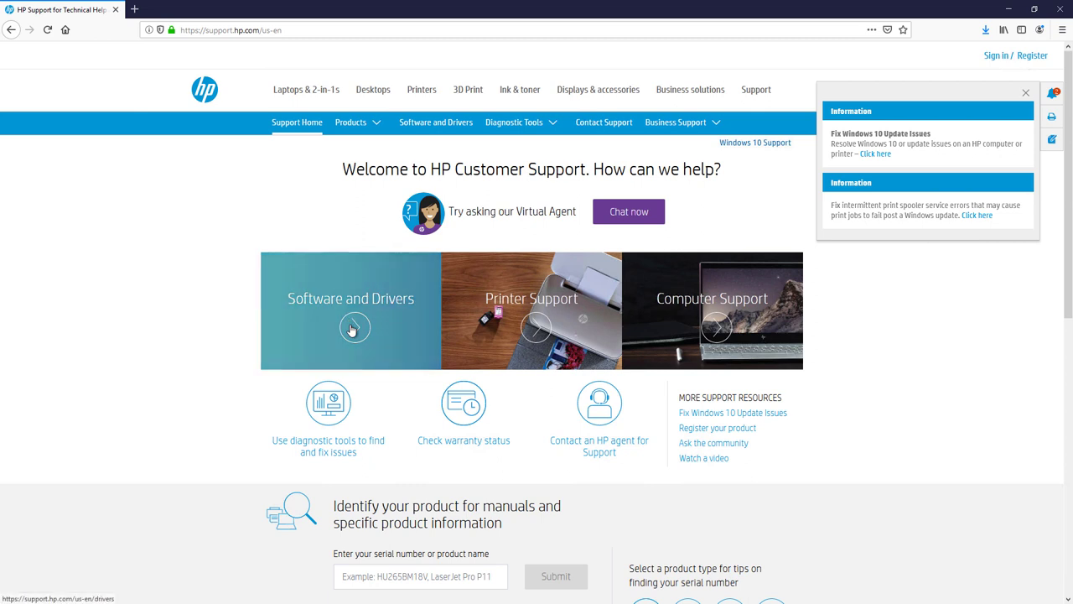
{"action": "left_click", "coordinate": [350, 301]}
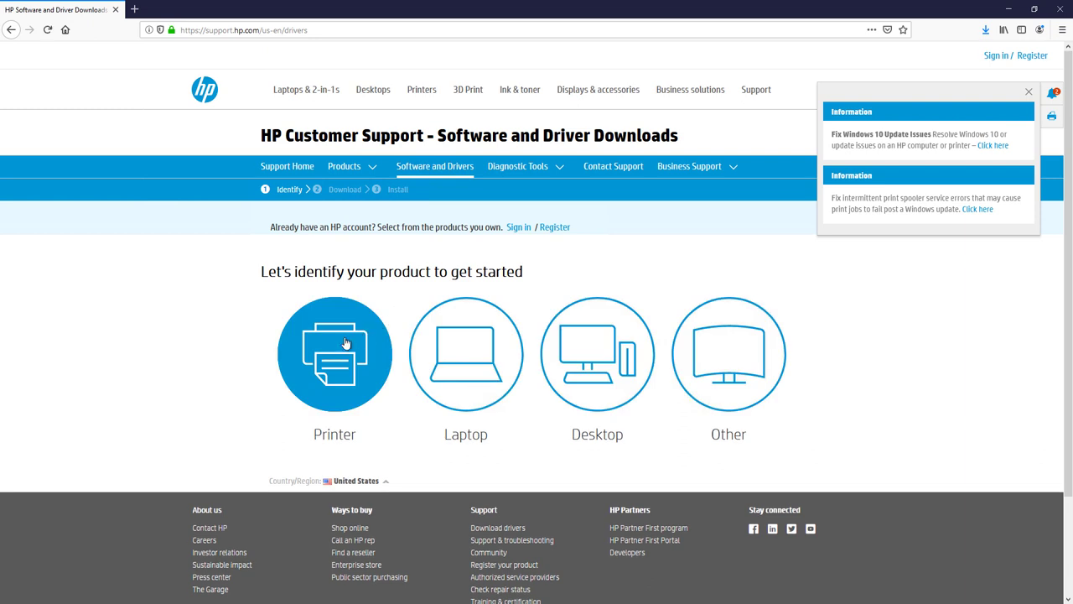
{"action": "left_click", "coordinate": [345, 342]}
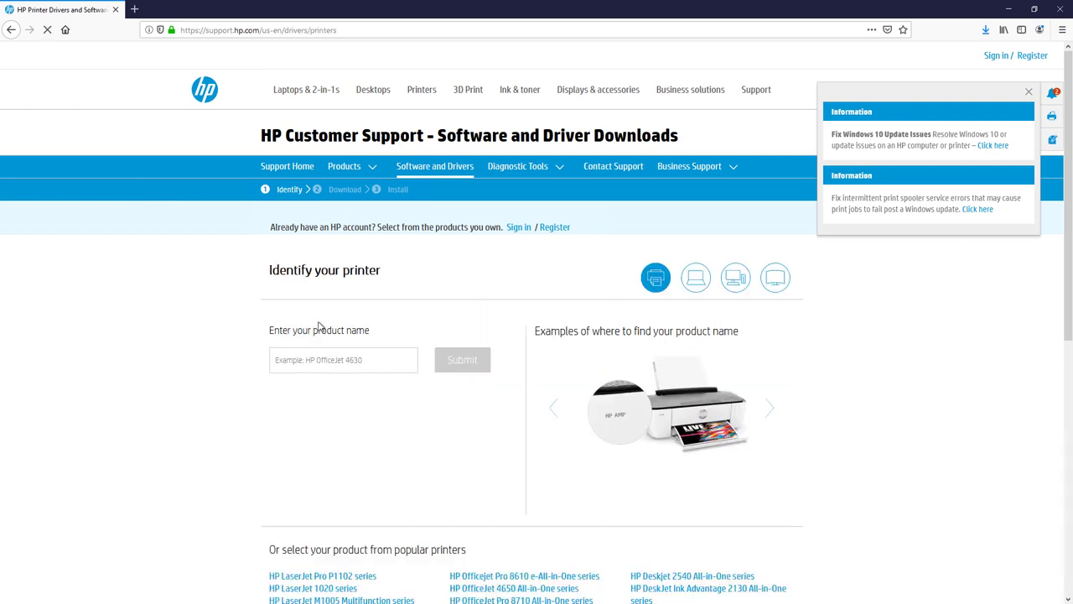
{"action": "left_click", "coordinate": [304, 361]}
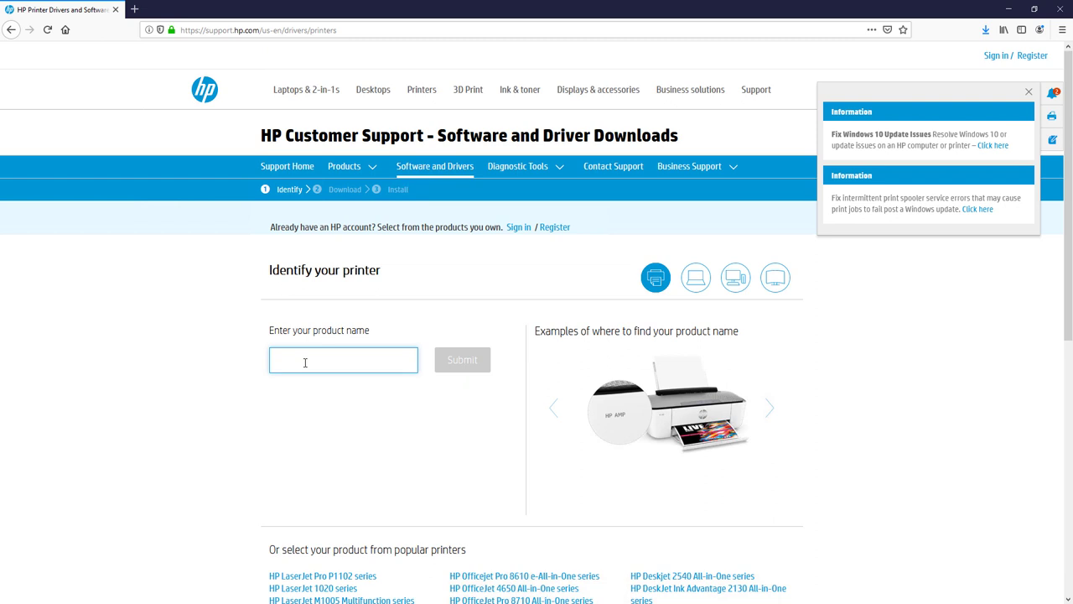
{"action": "type", "text": "4630"}
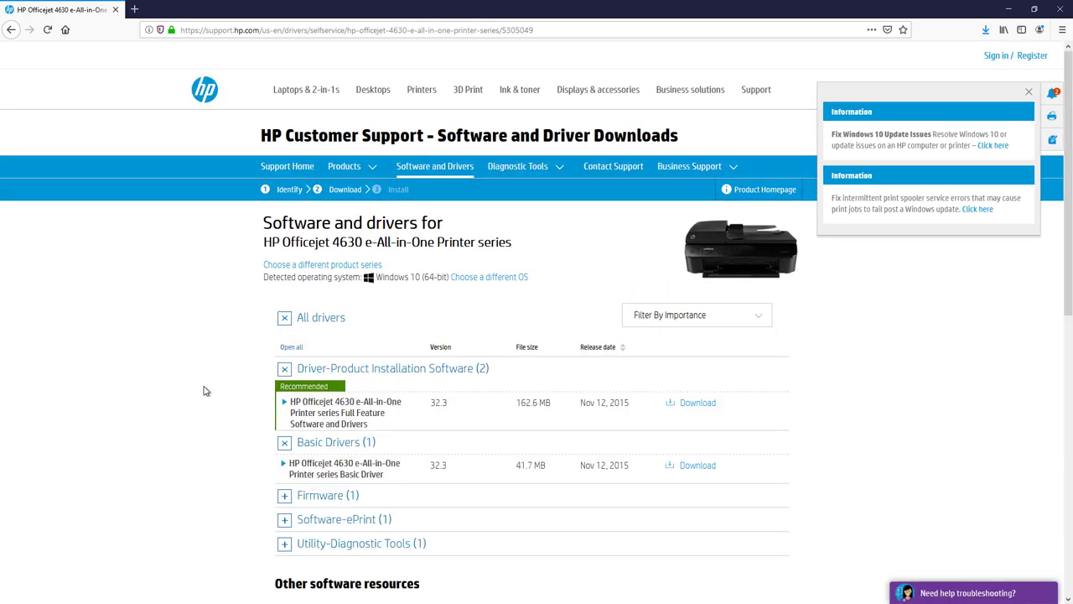
{"action": "scroll", "coordinate": [206, 390], "scroll_direction": "down", "scroll_amount": 3}
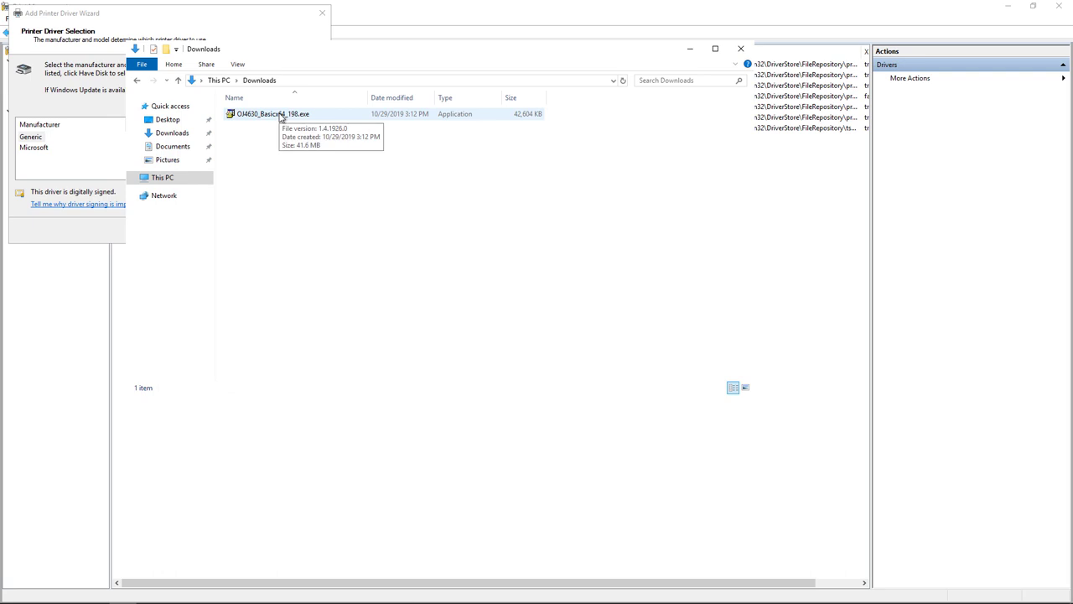
- Run OJ4630_Basicx64_198.exe from Downloads to extract the HP driver files
{"action": "double_click", "coordinate": [280, 115]}
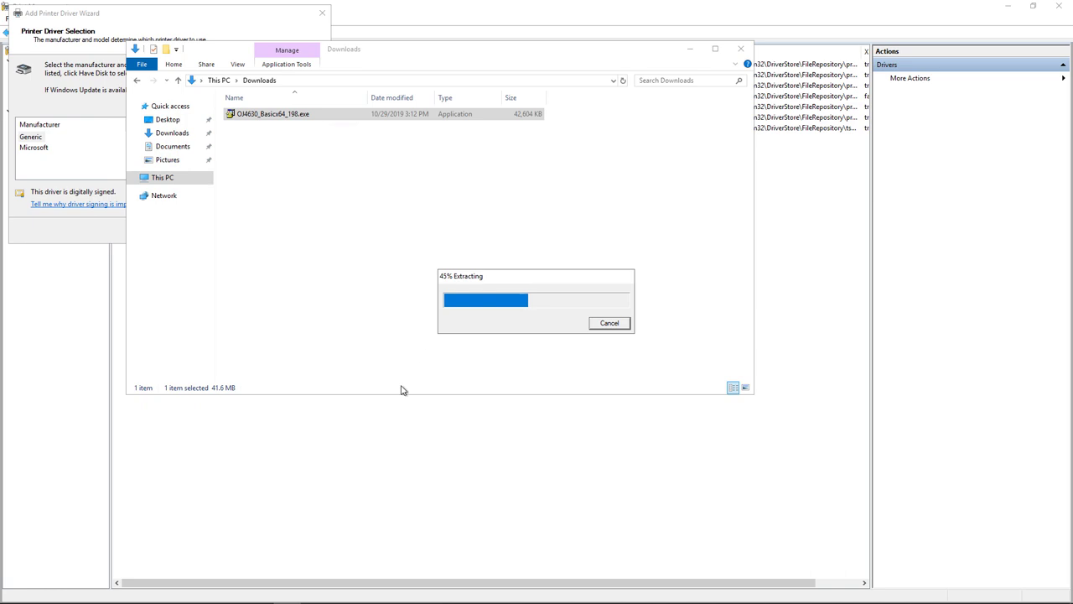
{"action": "left_click", "coordinate": [122, 593]}
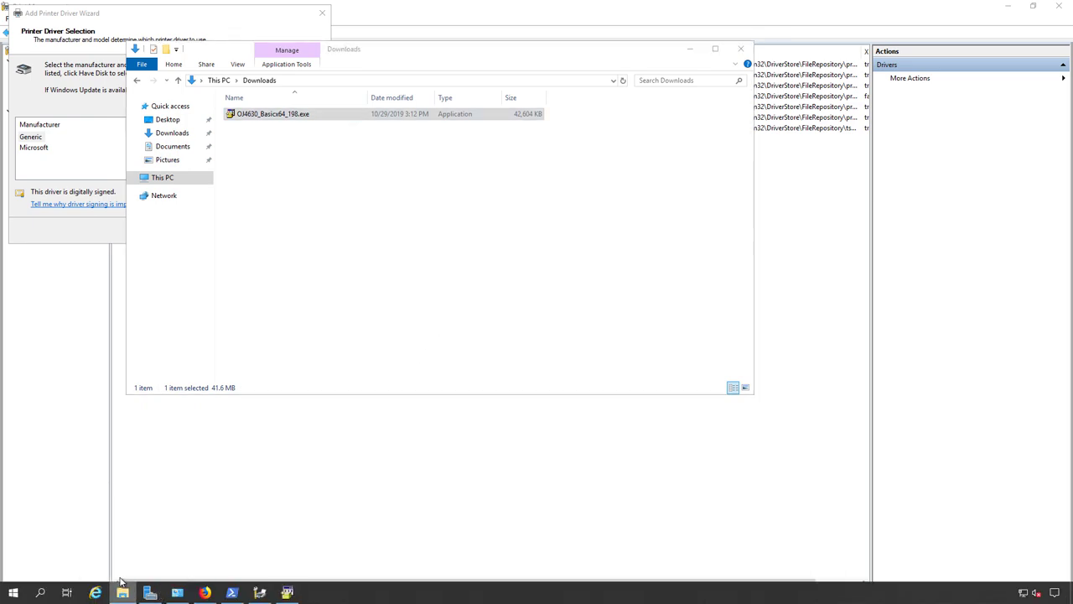
- Open a new File Explorer window at C:\Users via This PC and Local Disk (C:)
{"action": "right_click", "coordinate": [123, 591]}
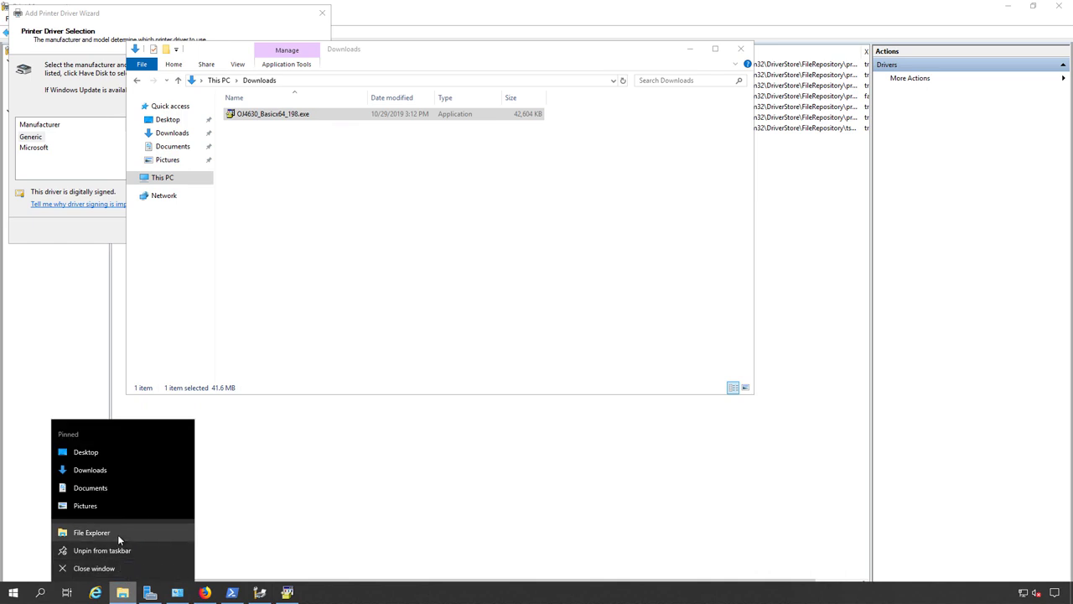
{"action": "left_click", "coordinate": [118, 535]}
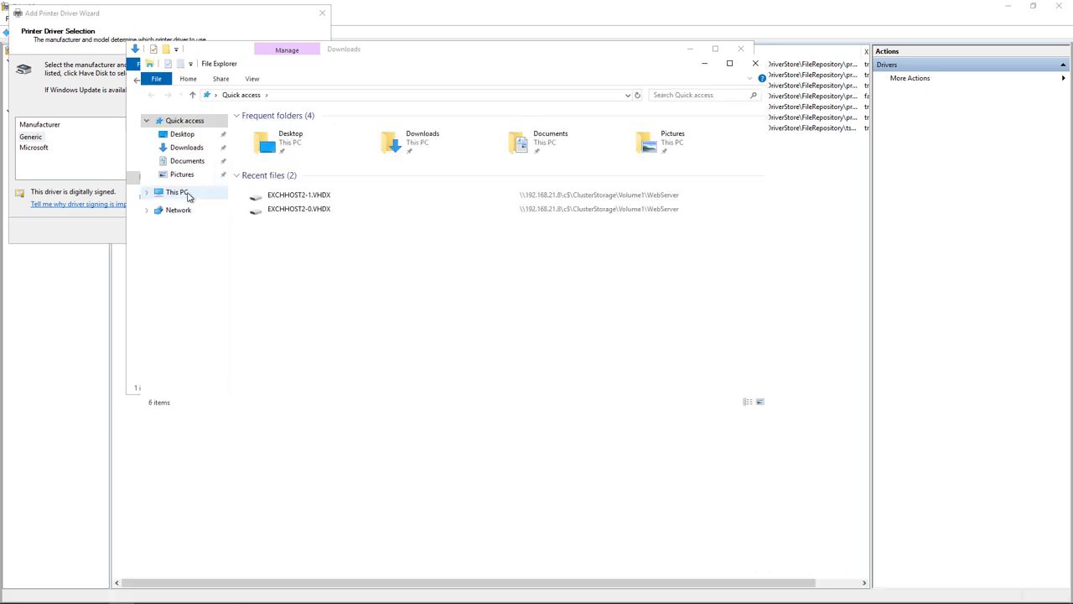
{"action": "left_click", "coordinate": [186, 194]}
{"action": "double_click", "coordinate": [304, 255]}
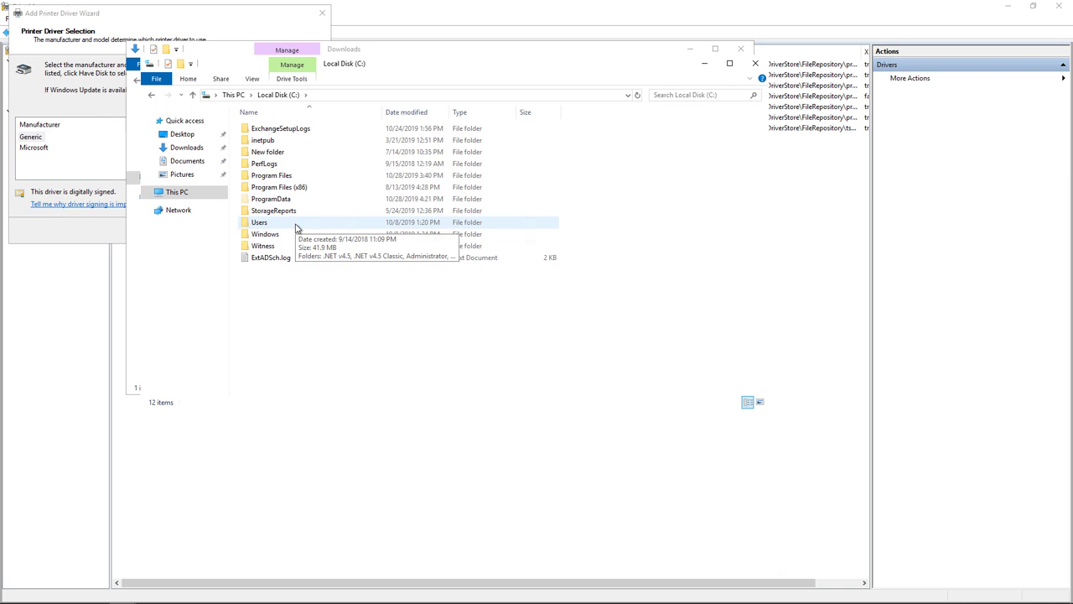
{"action": "double_click", "coordinate": [260, 222]}
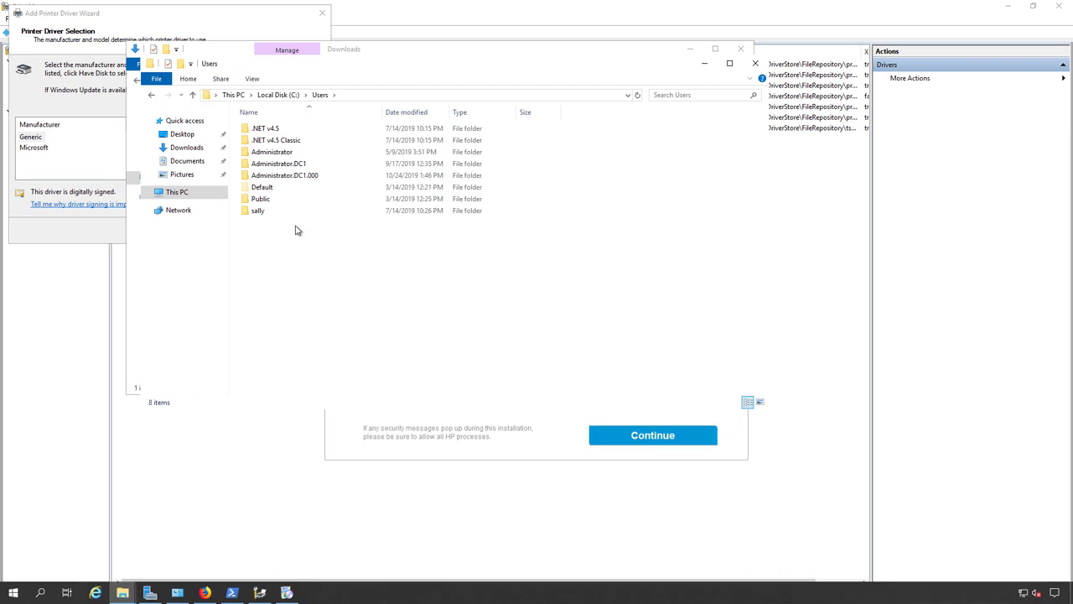
- End the HP-DQEXS.exe installer process in Task Manager, then close Task Manager
{"action": "left_click", "coordinate": [285, 591]}
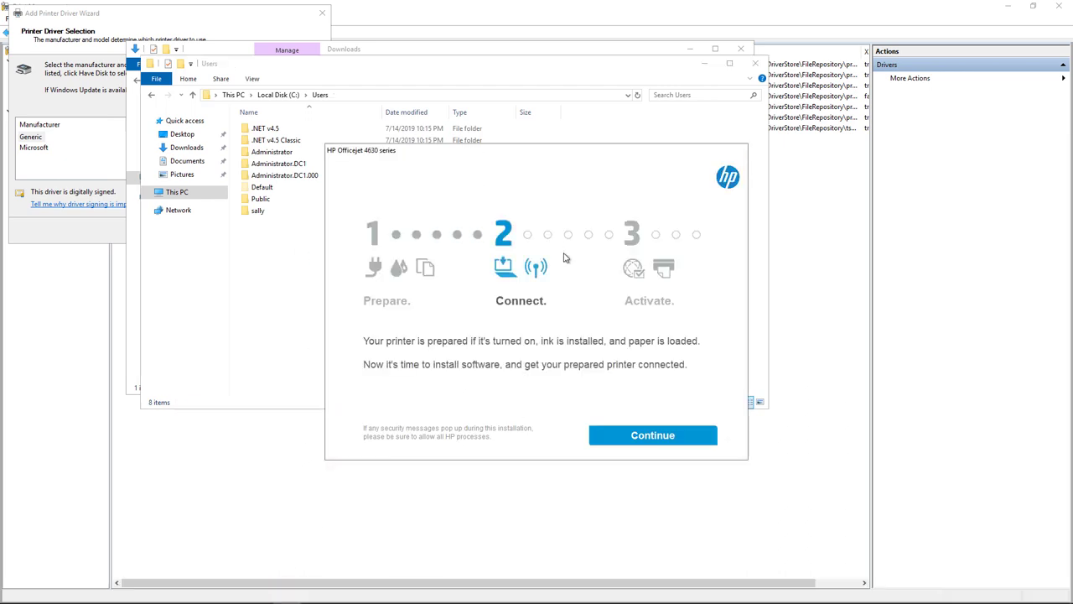
{"action": "right_click", "coordinate": [631, 598]}
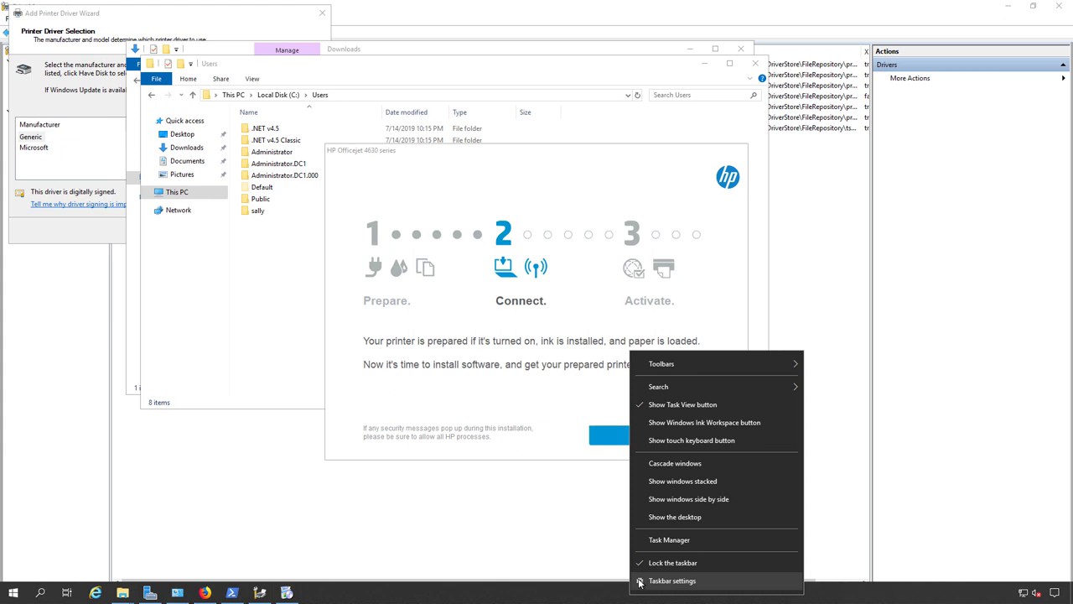
{"action": "left_click", "coordinate": [654, 543]}
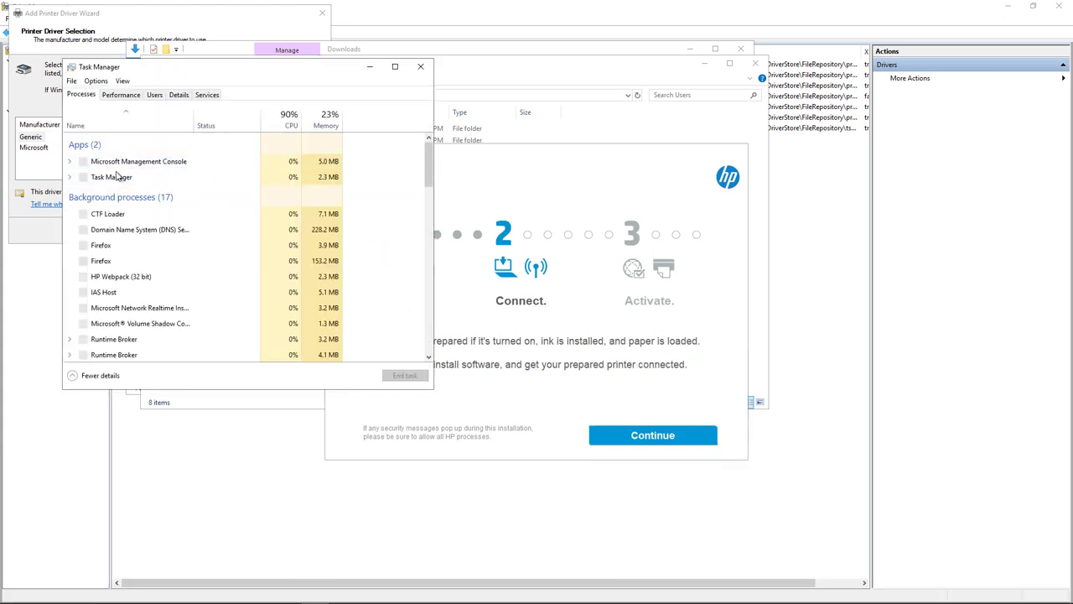
{"action": "left_click", "coordinate": [121, 180]}
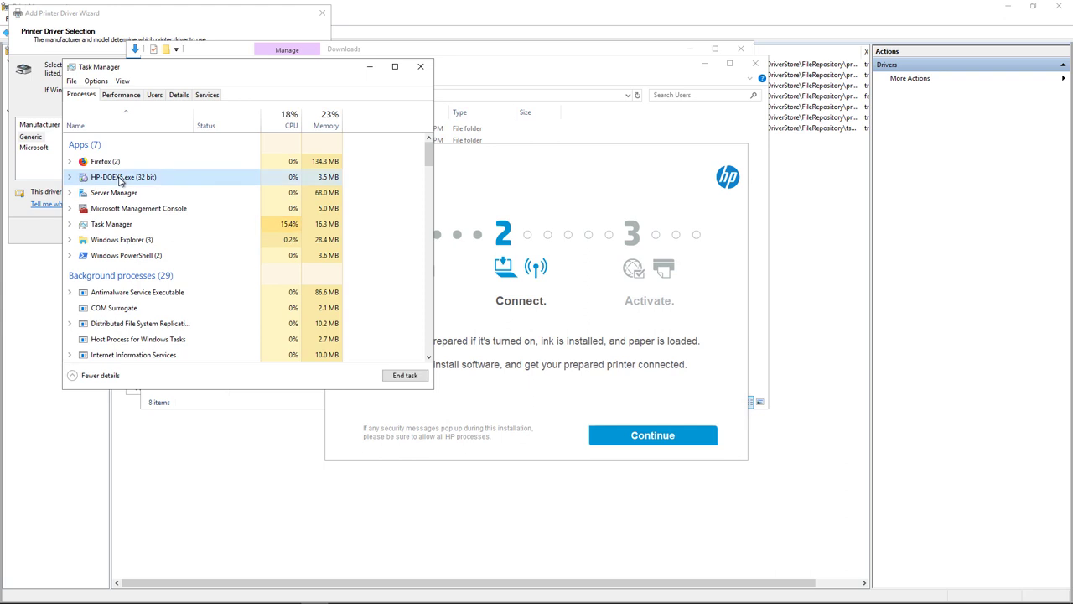
{"action": "right_click", "coordinate": [122, 180]}
{"action": "left_click", "coordinate": [138, 195]}
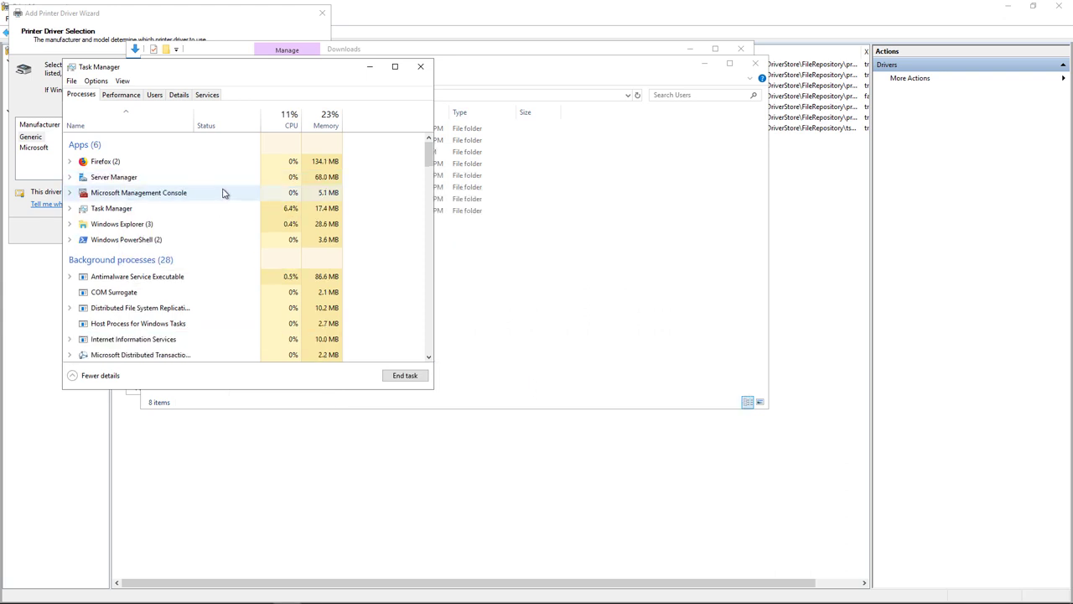
{"action": "left_click", "coordinate": [420, 66]}
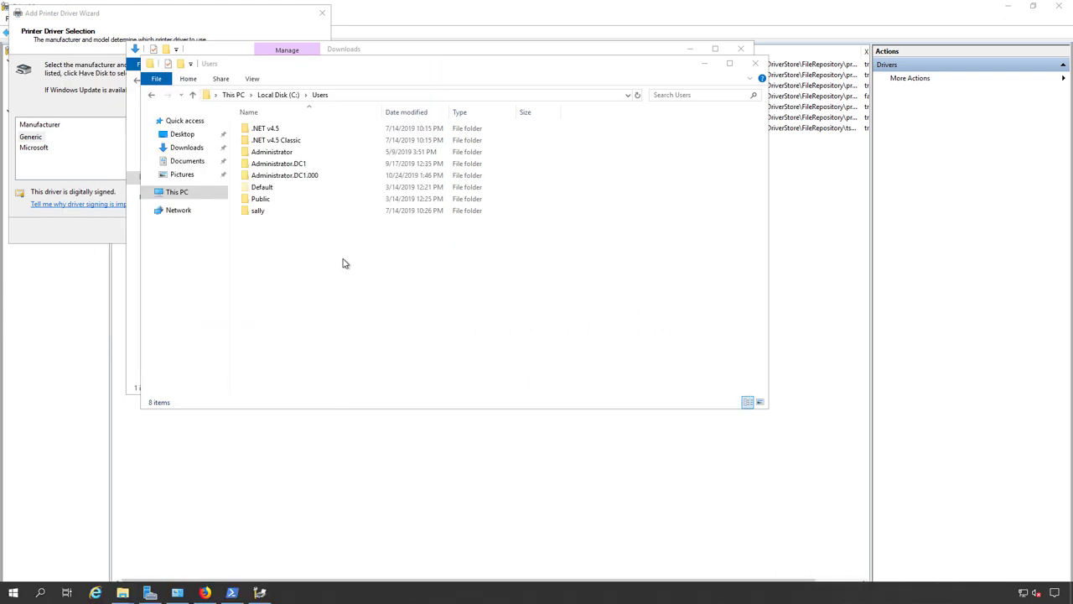
- Open the Administrator.DC1.000 profile folder and check that hidden items are shown
{"action": "left_click", "coordinate": [285, 177]}
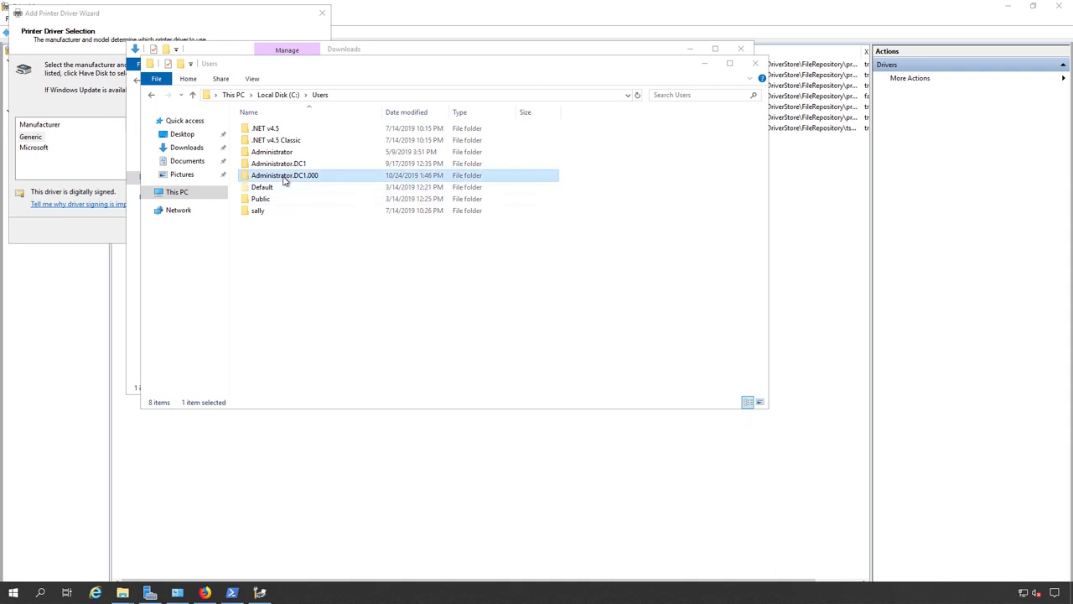
{"action": "double_click", "coordinate": [283, 177]}
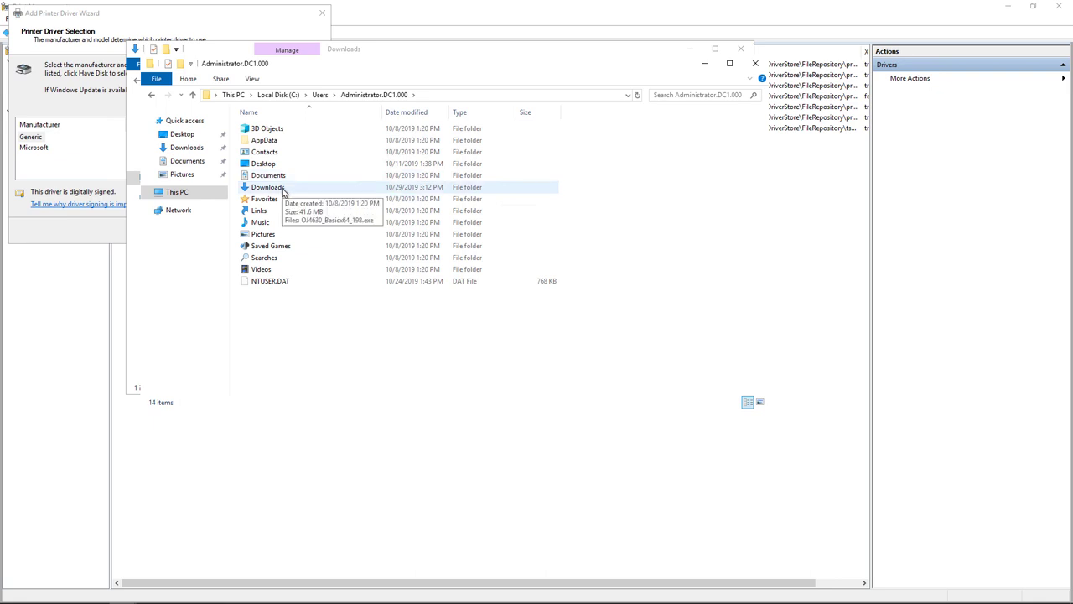
{"action": "left_click", "coordinate": [282, 142]}
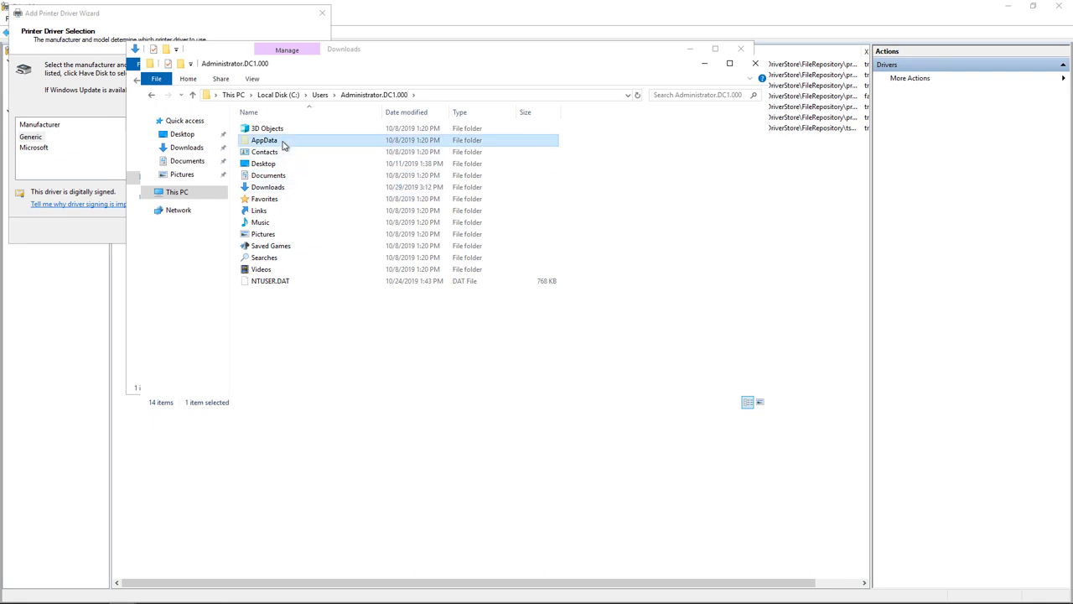
{"action": "left_click", "coordinate": [251, 78]}
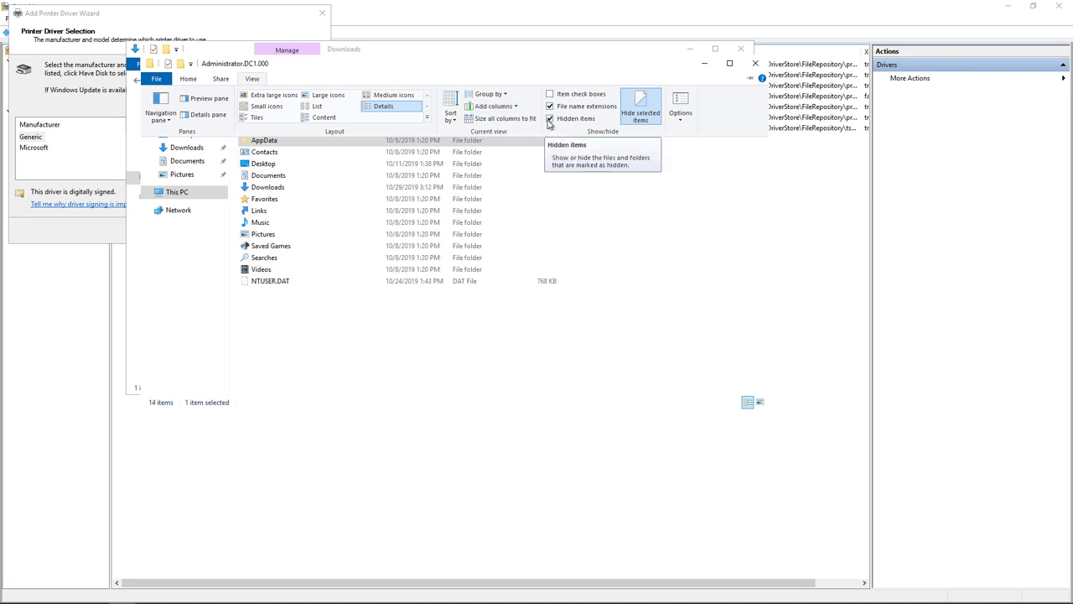
{"action": "left_click", "coordinate": [256, 144]}
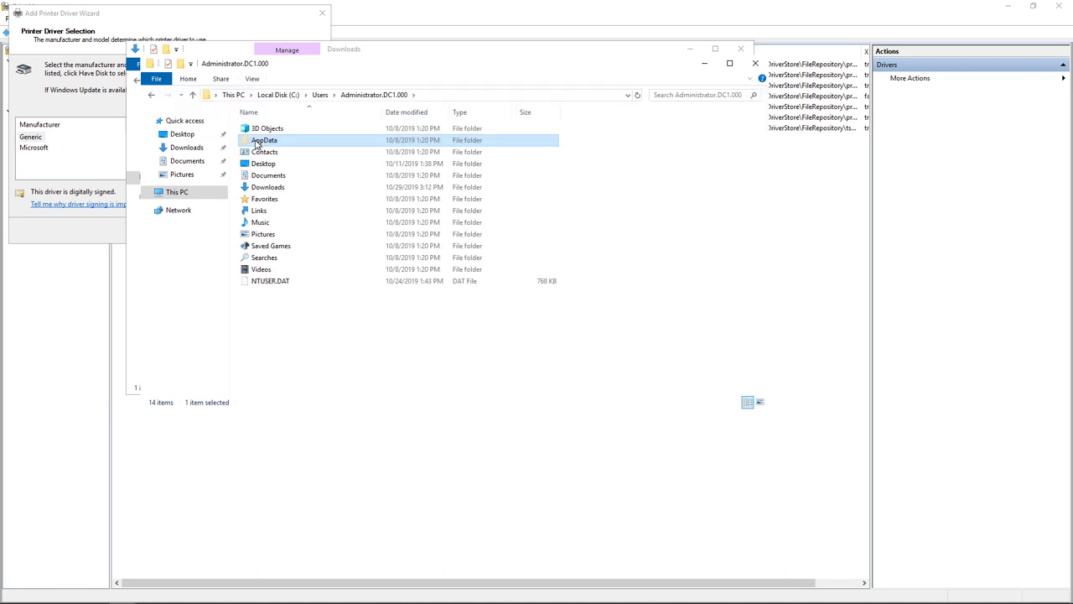
- Go into AppData\Local\Temp and select the 7zS247A extraction folder
{"action": "double_click", "coordinate": [312, 141]}
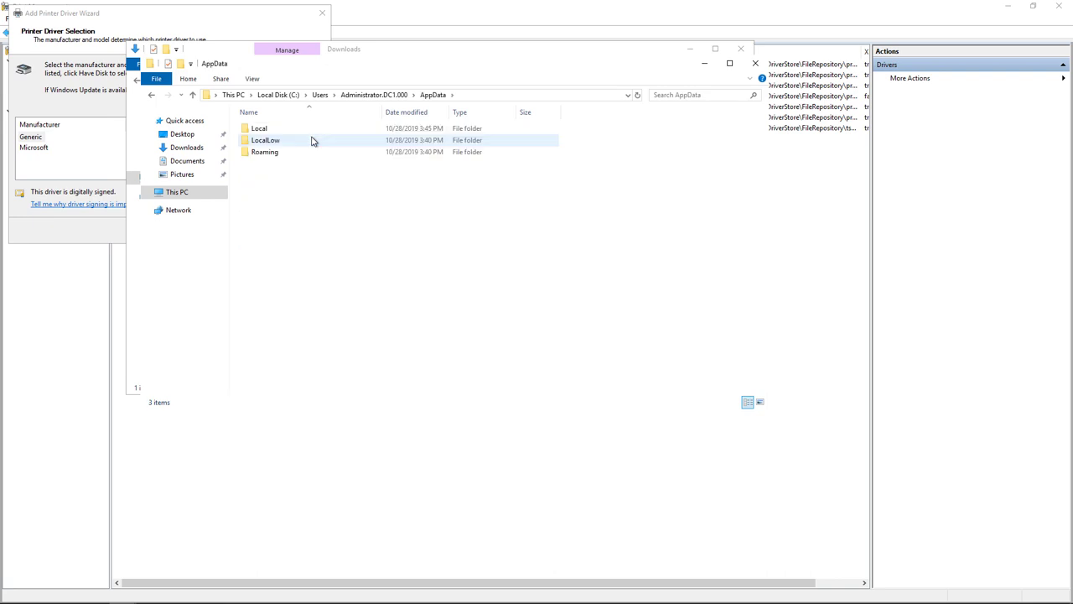
{"action": "double_click", "coordinate": [310, 135]}
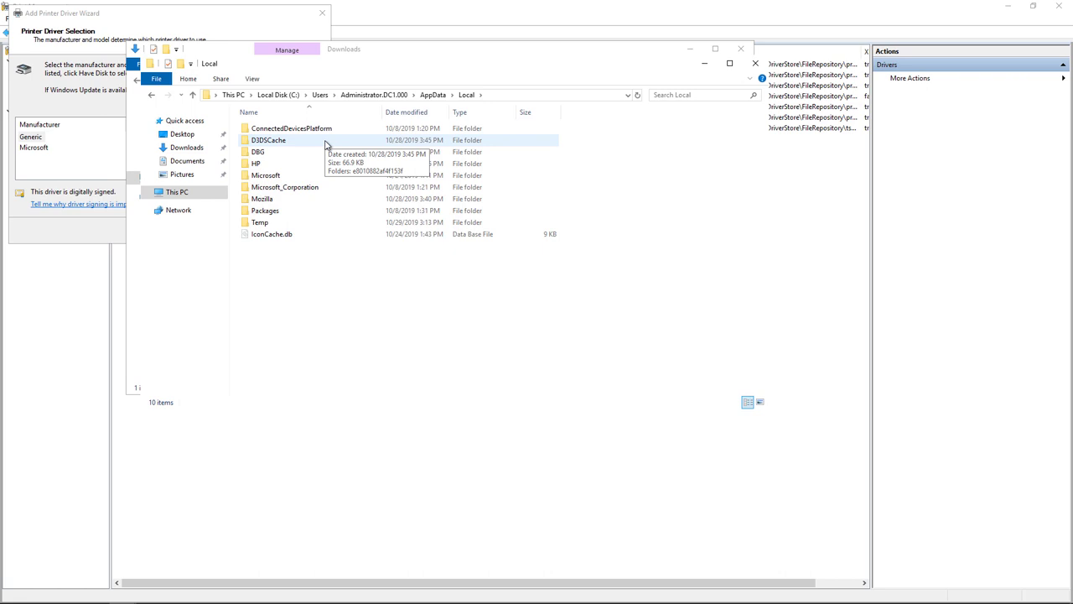
{"action": "double_click", "coordinate": [274, 222]}
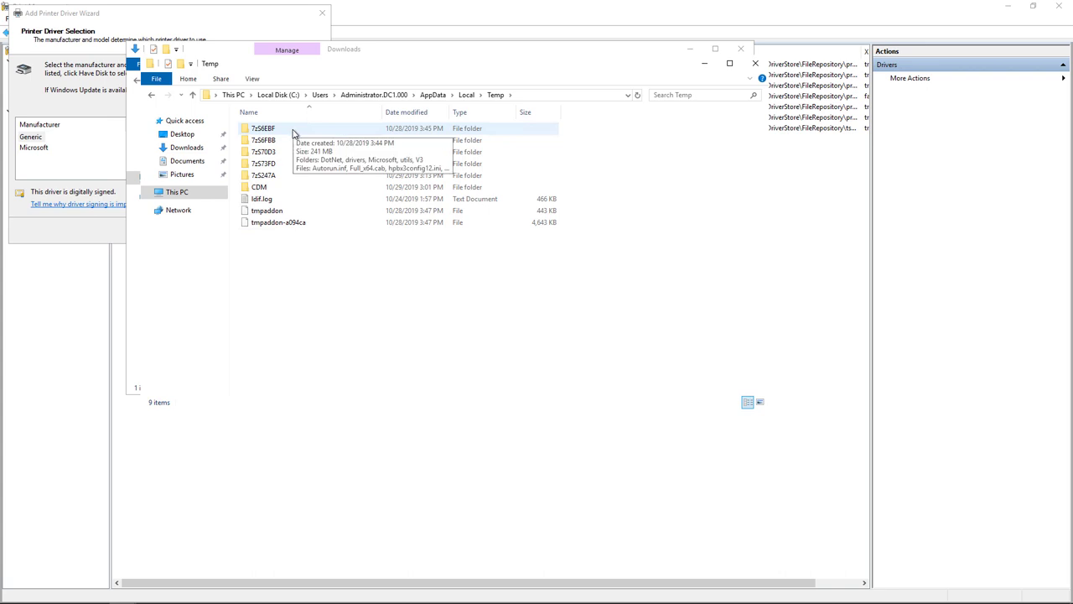
{"action": "left_click", "coordinate": [275, 176]}
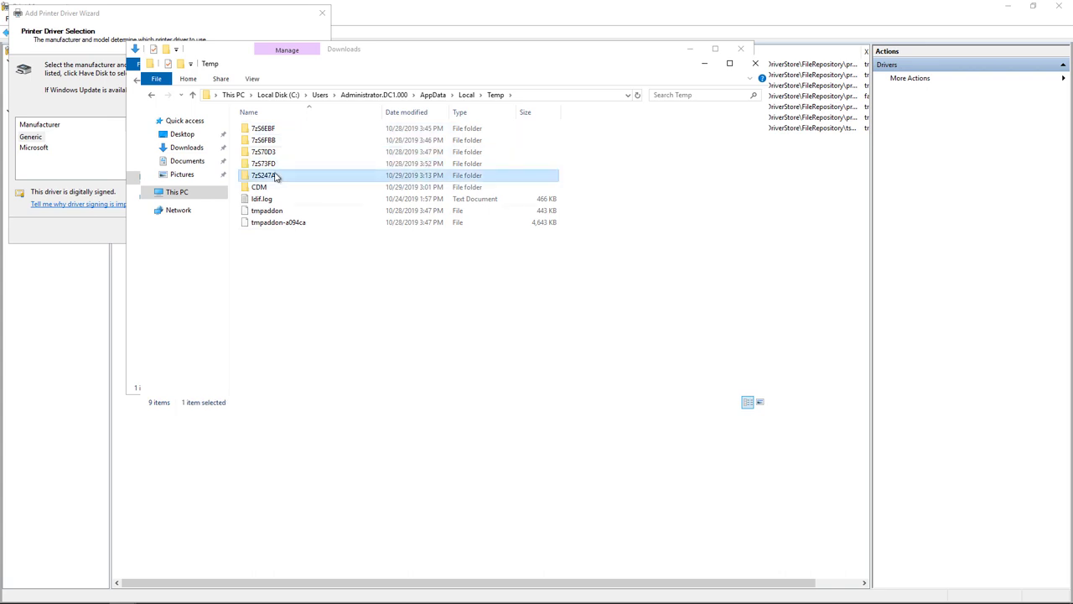
- Open the extracted 7zS247A folder, select HPOJ4630fax.inf, close Downloads, and move Explorer off the wizard
{"action": "double_click", "coordinate": [276, 176]}
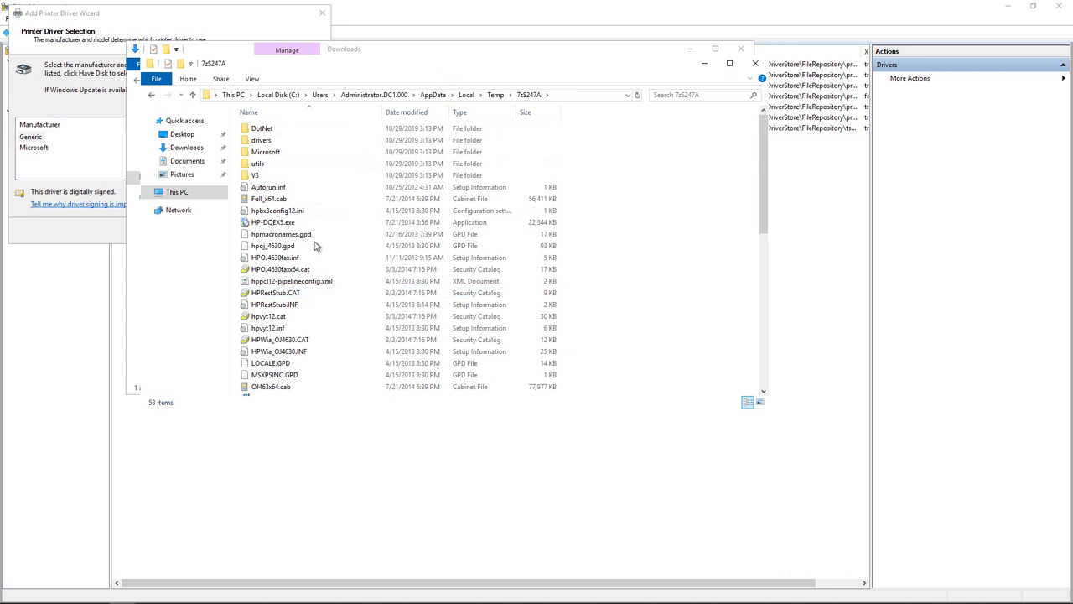
{"action": "left_click", "coordinate": [541, 259]}
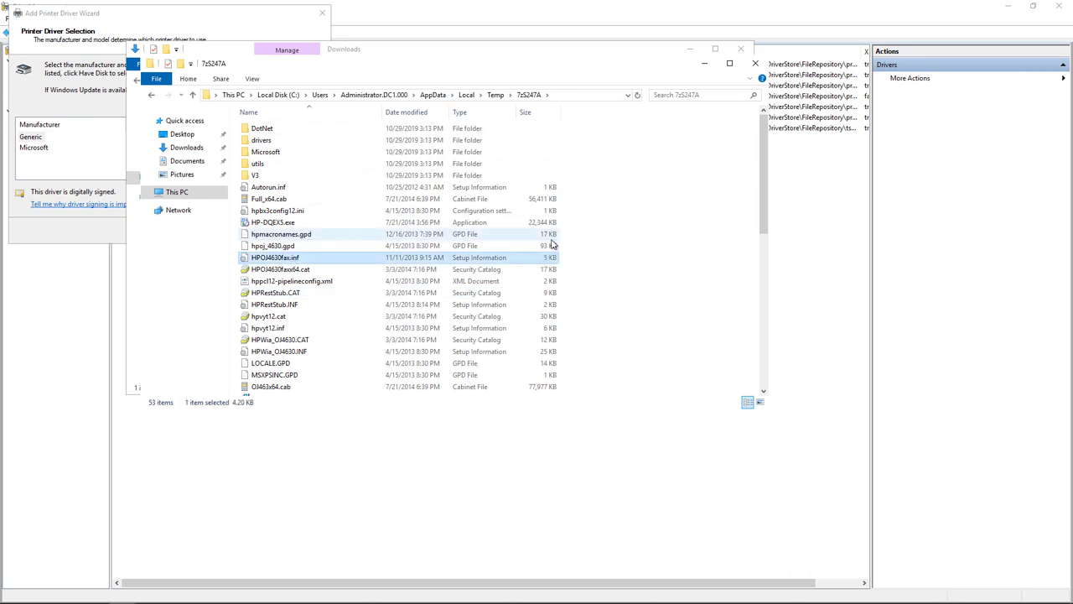
{"action": "left_click_drag", "start_coordinate": [457, 52], "coordinate": [684, 91]}
{"action": "left_click", "coordinate": [967, 88]}
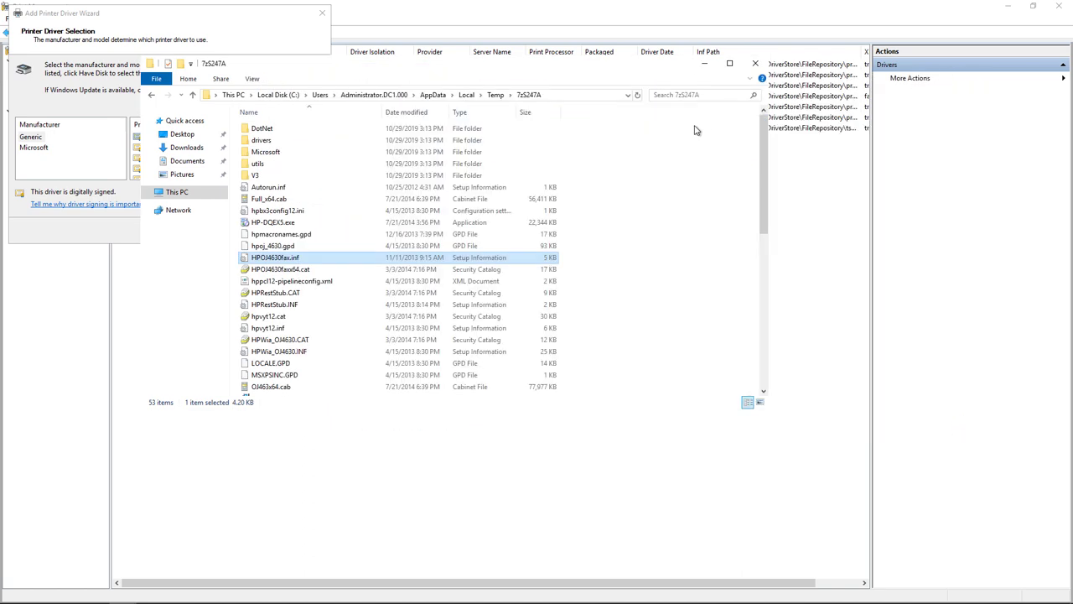
{"action": "left_click_drag", "start_coordinate": [599, 76], "coordinate": [849, 160]}
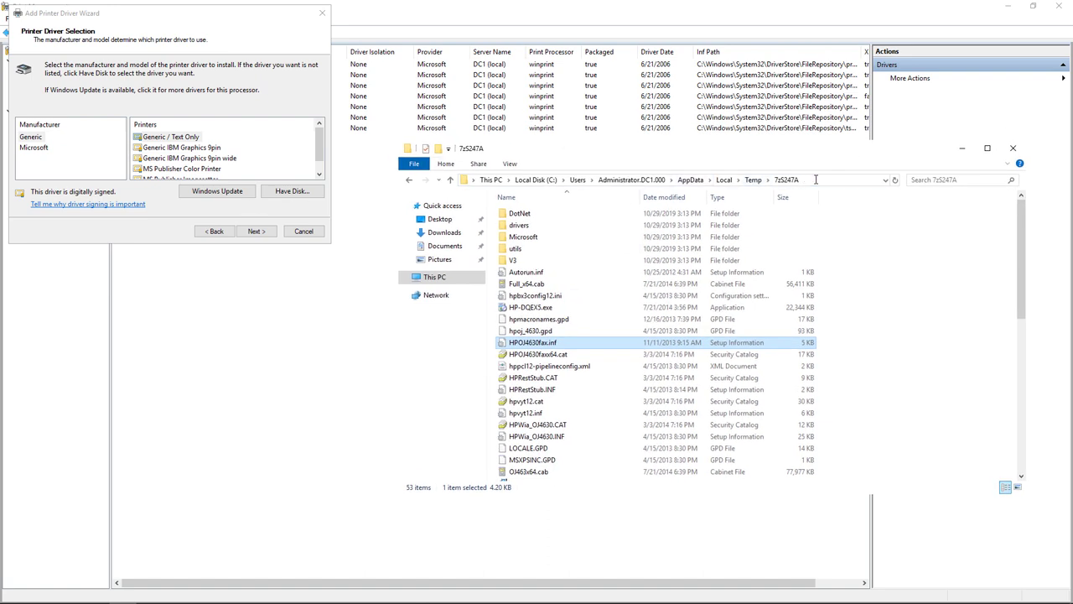
- Copy the 7zS247A folder path and paste it as the Have Disk driver source
{"action": "left_click", "coordinate": [774, 180]}
{"action": "right_click", "coordinate": [703, 179]}
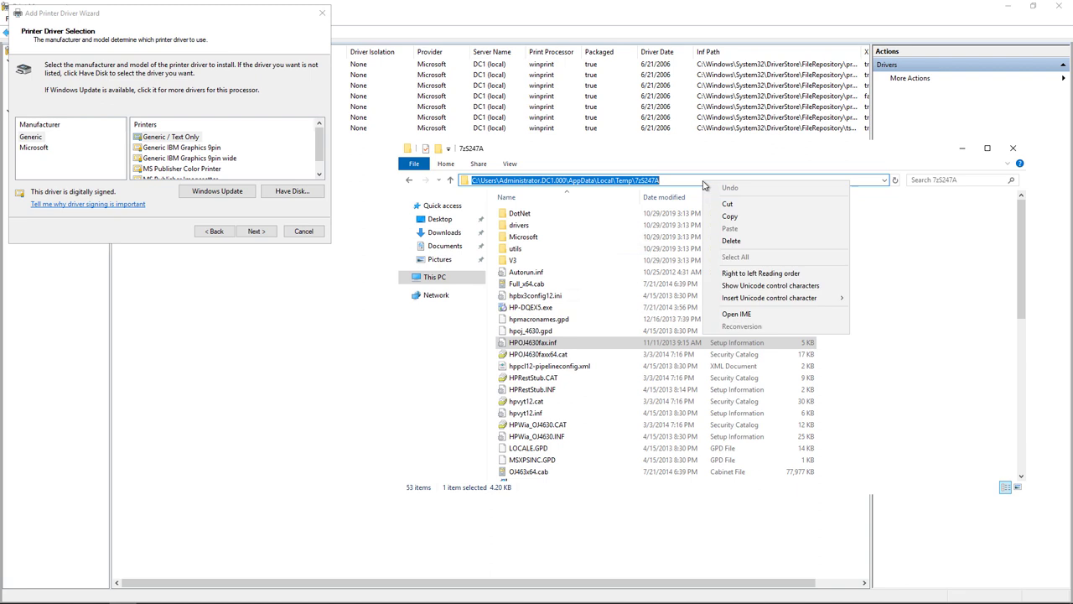
{"action": "left_click", "coordinate": [727, 221]}
{"action": "left_click", "coordinate": [293, 192]}
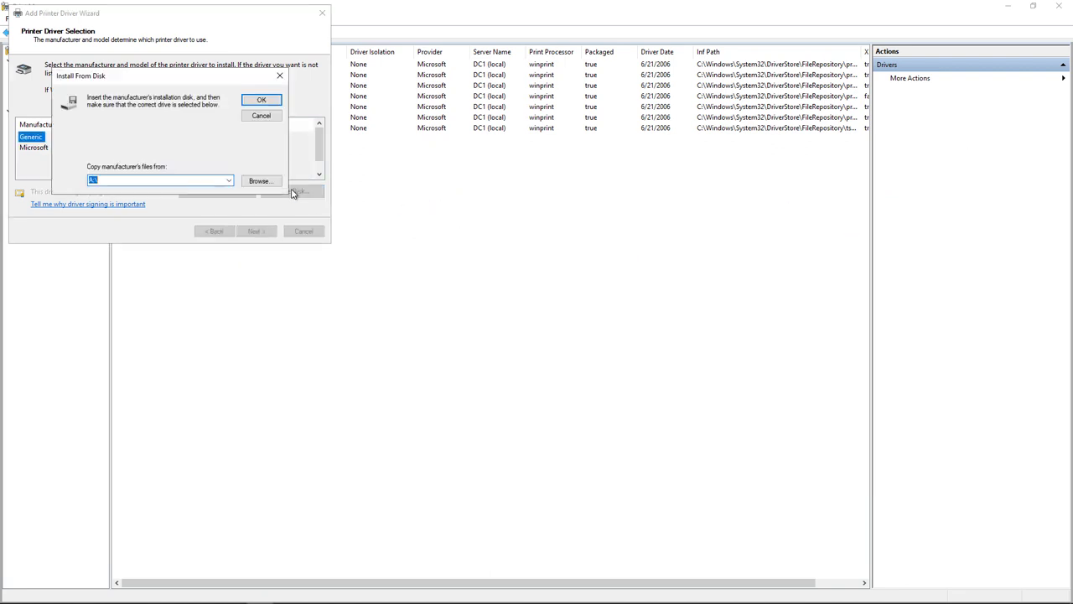
{"action": "right_click", "coordinate": [174, 180]}
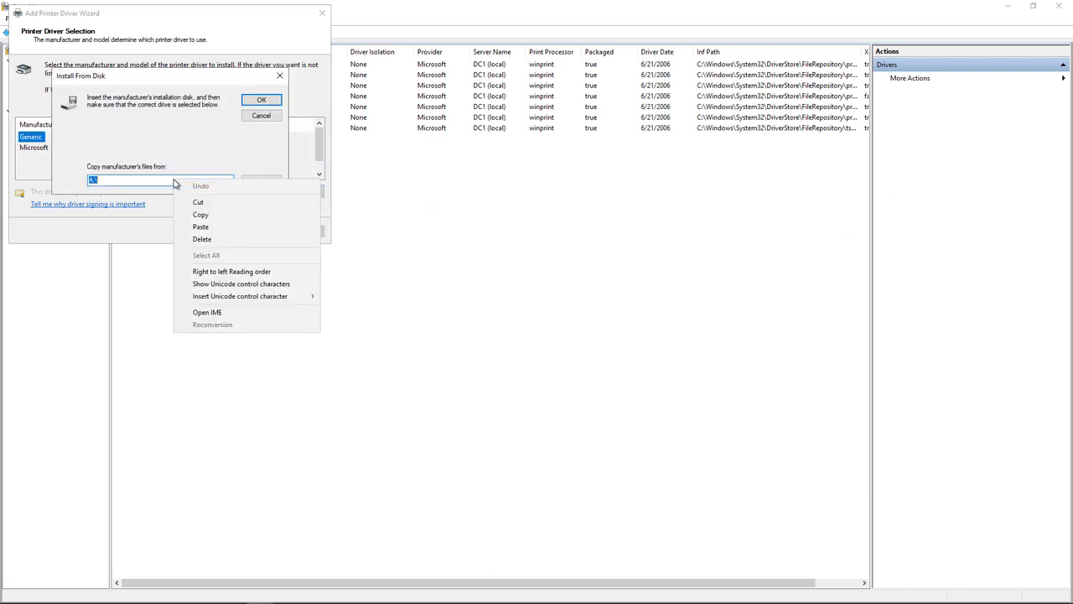
{"action": "left_click", "coordinate": [196, 227]}
{"action": "left_click", "coordinate": [255, 100]}
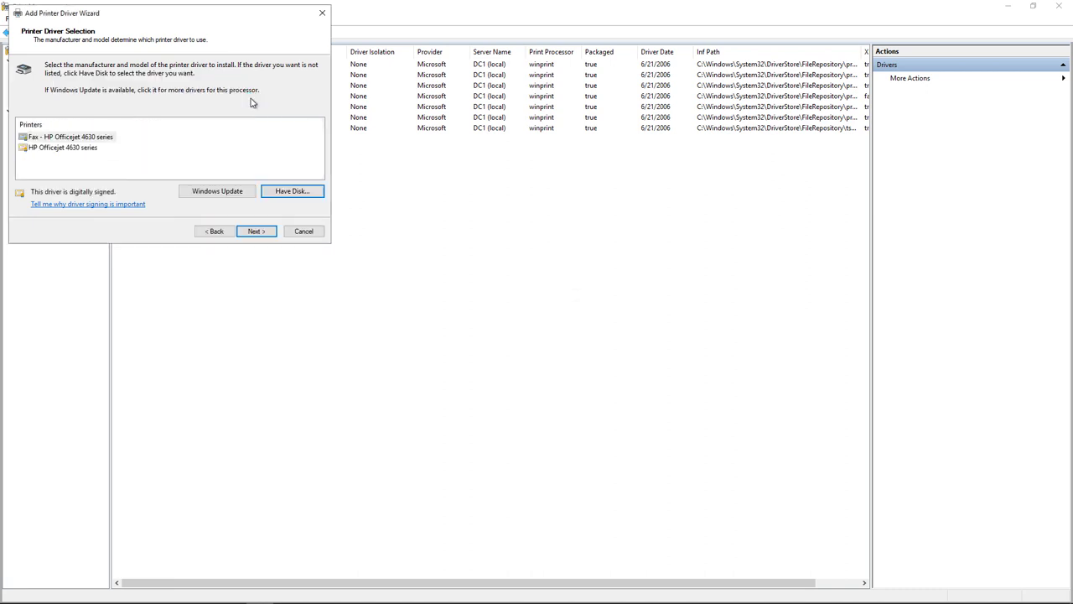
- Choose HP Officejet 4630 series, finish the driver wizard, and select the new driver in the list
{"action": "left_click", "coordinate": [90, 151]}
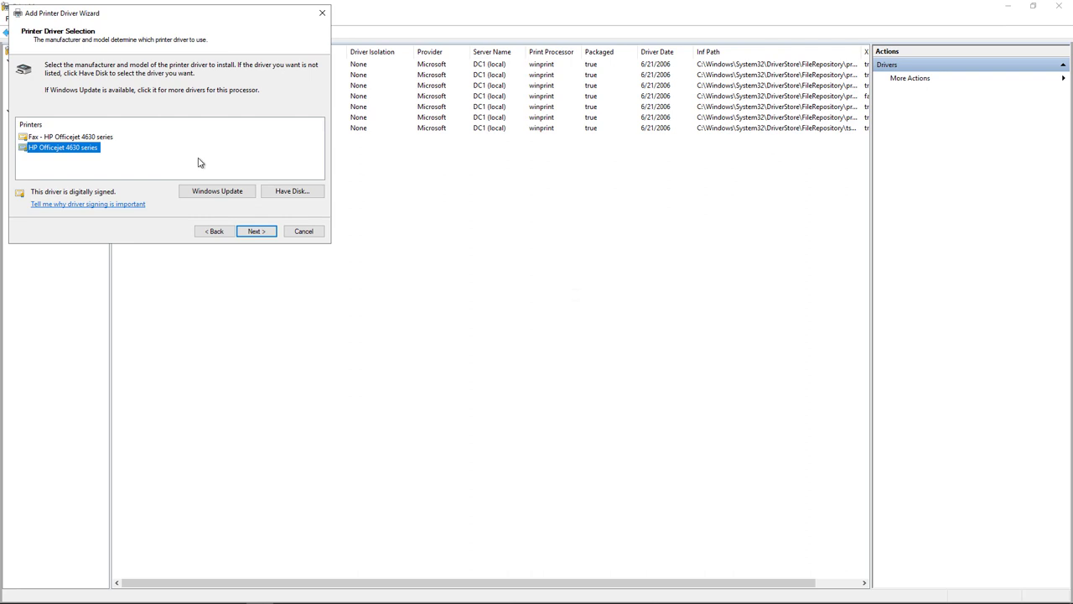
{"action": "left_click", "coordinate": [254, 232]}
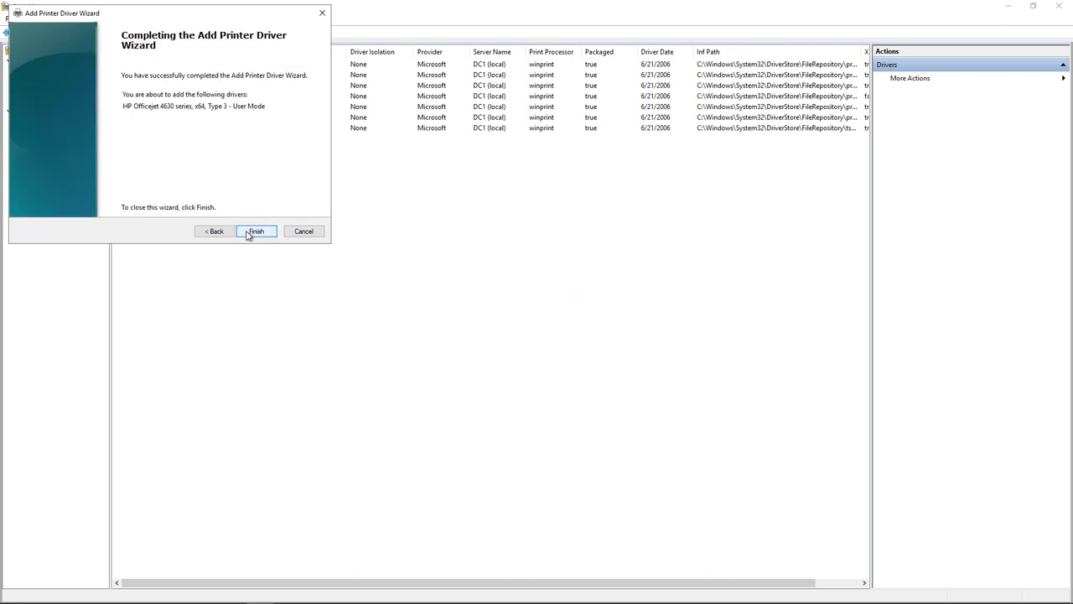
{"action": "left_click", "coordinate": [249, 235]}
{"action": "left_click", "coordinate": [179, 66]}
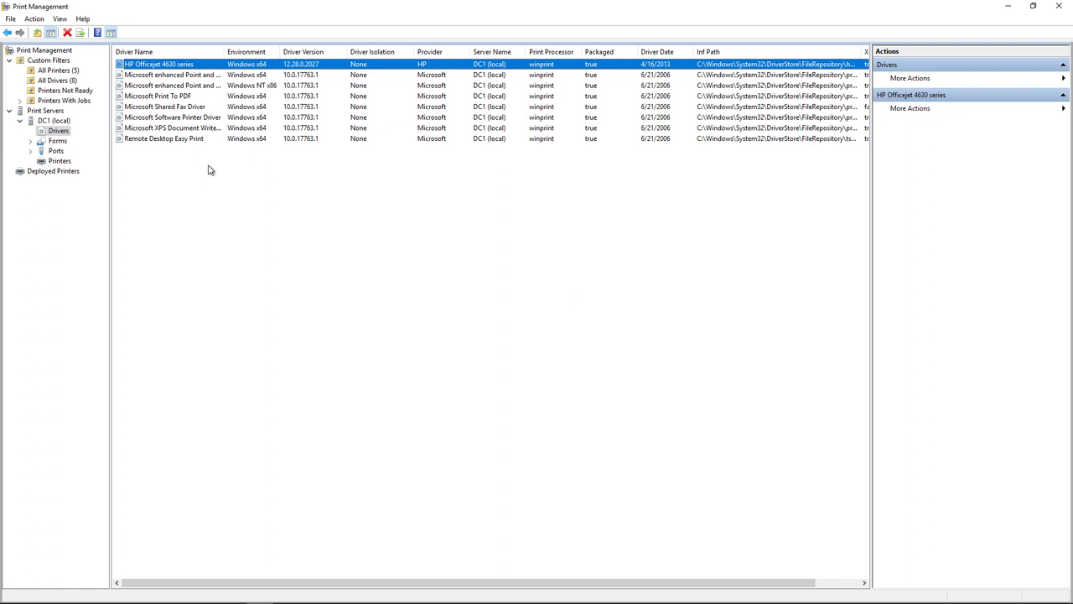
- Add a TCP/IP printer under Printers at 192.168.21.250 with driver auto-detect unchecked
{"action": "left_click", "coordinate": [57, 161]}
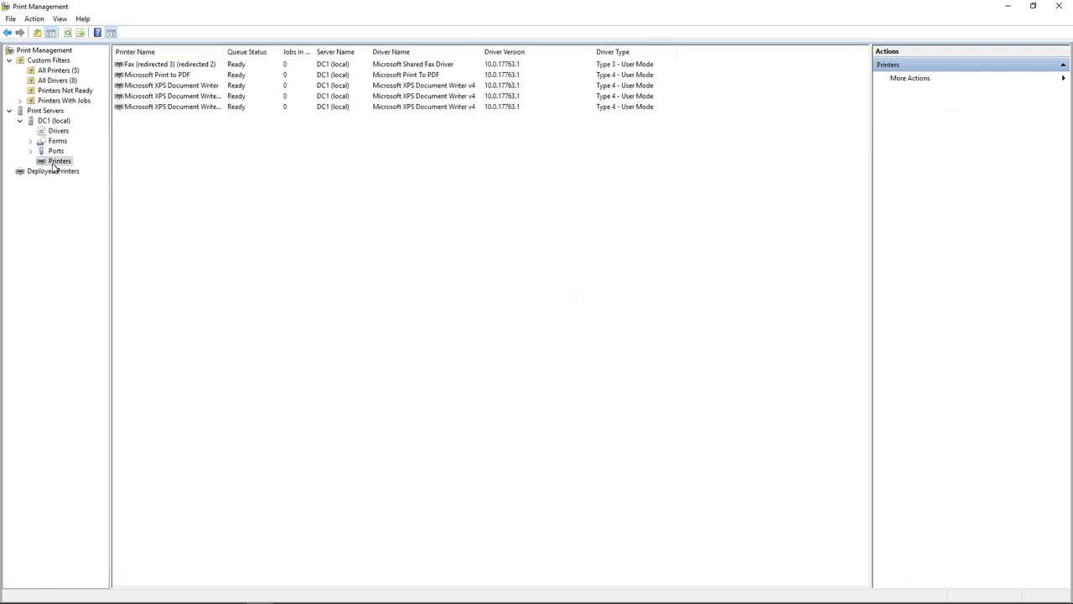
{"action": "right_click", "coordinate": [53, 164]}
{"action": "left_click", "coordinate": [84, 170]}
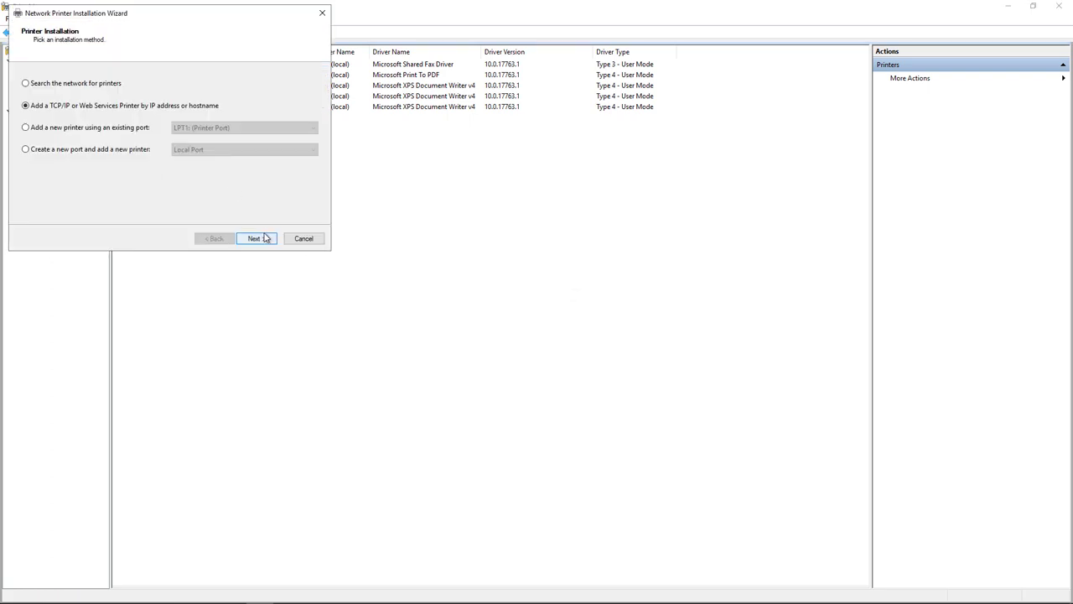
{"action": "left_click", "coordinate": [255, 239]}
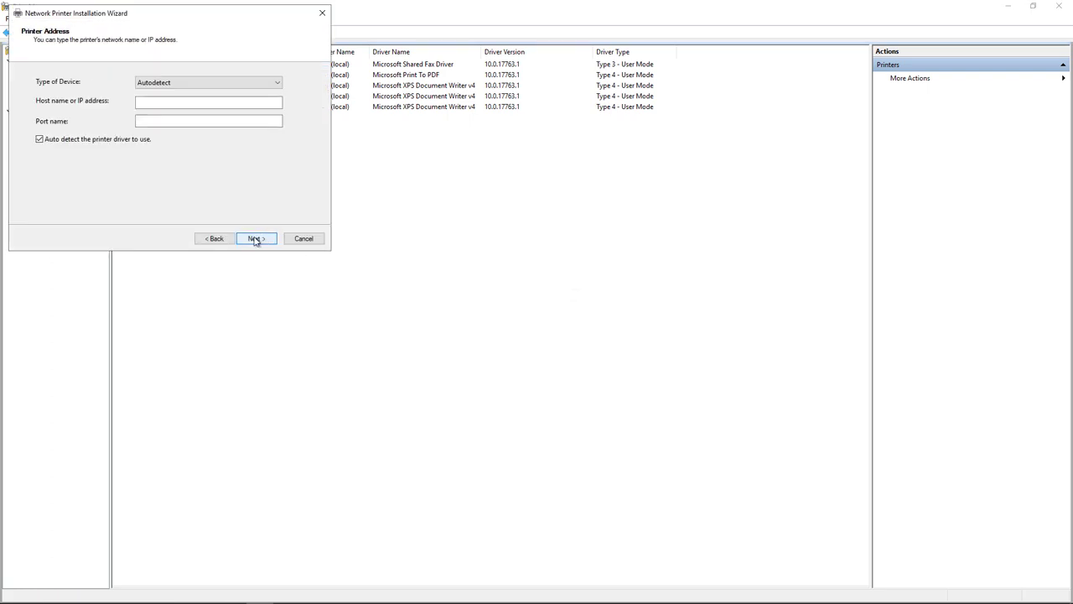
{"action": "left_click", "coordinate": [198, 103]}
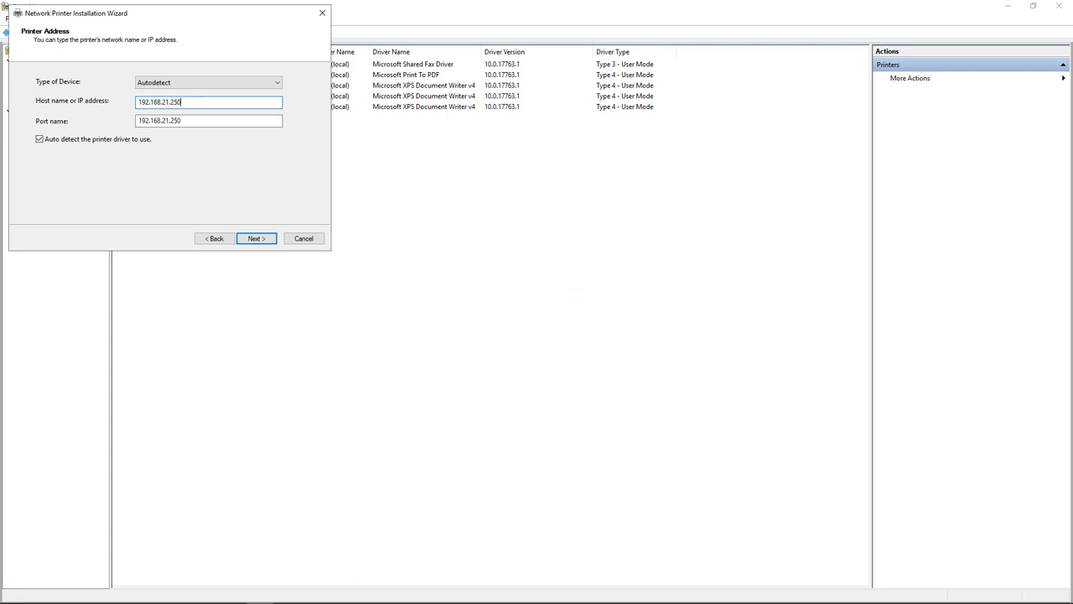
{"action": "left_click", "coordinate": [135, 141]}
- Let the wizard contact 192.168.21.250 and accept the default Generic Network Card port settings
{"action": "left_click", "coordinate": [252, 237]}
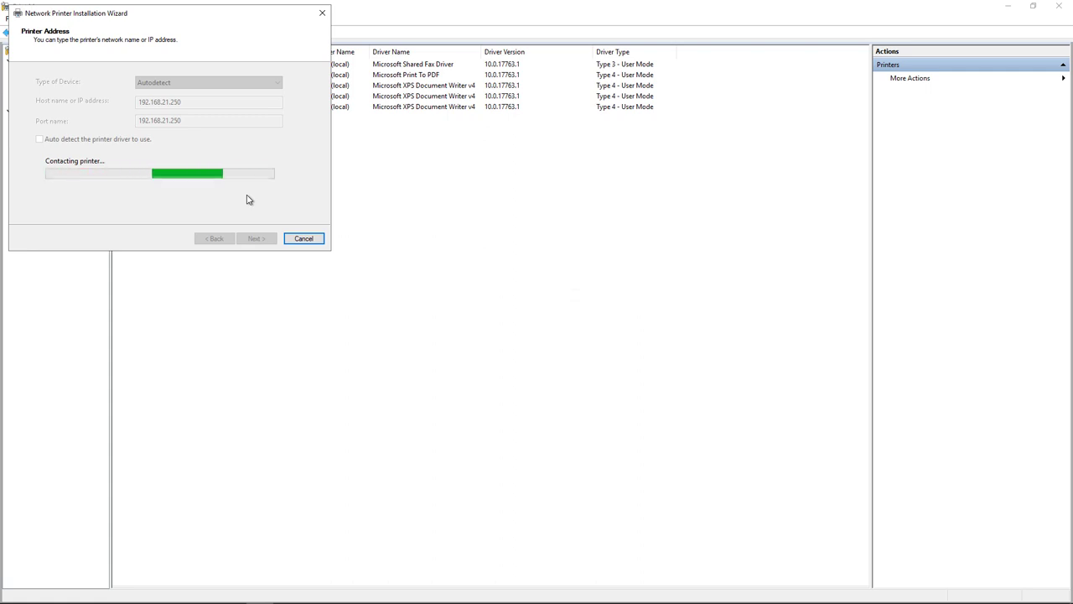
{"action": "left_click", "coordinate": [252, 238]}
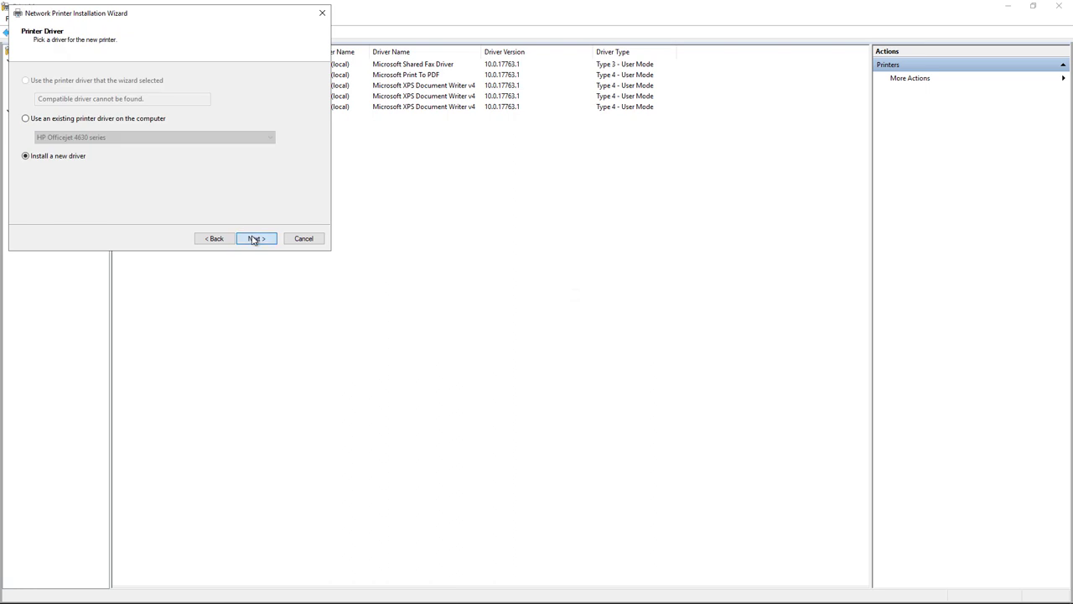
- Pick HP's Officejet 4630 series driver, keep the default name and sharing, and install the printer
{"action": "left_click", "coordinate": [254, 239]}
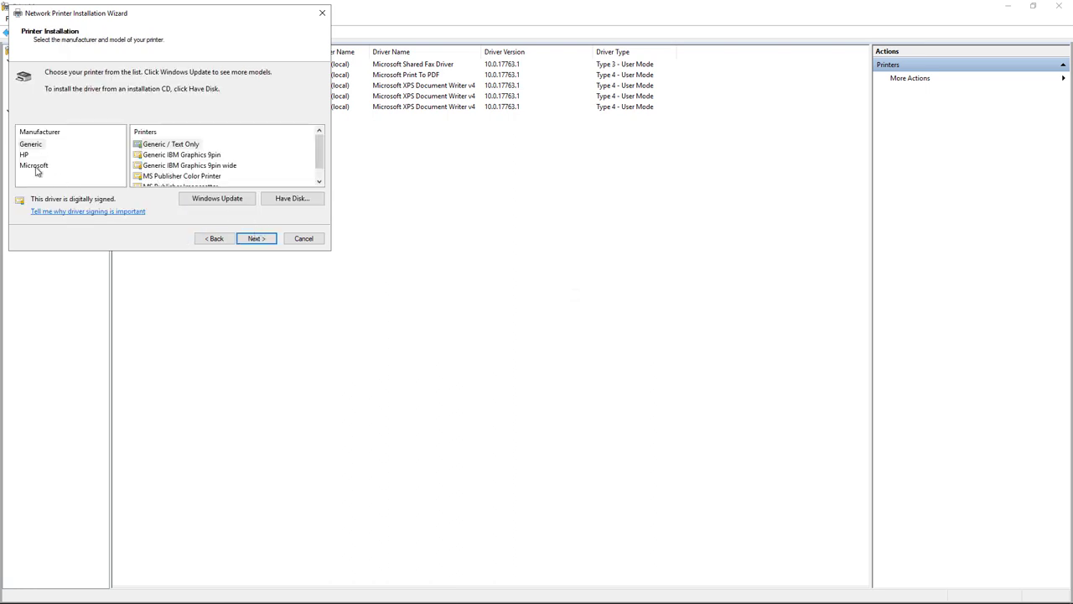
{"action": "left_click", "coordinate": [25, 156]}
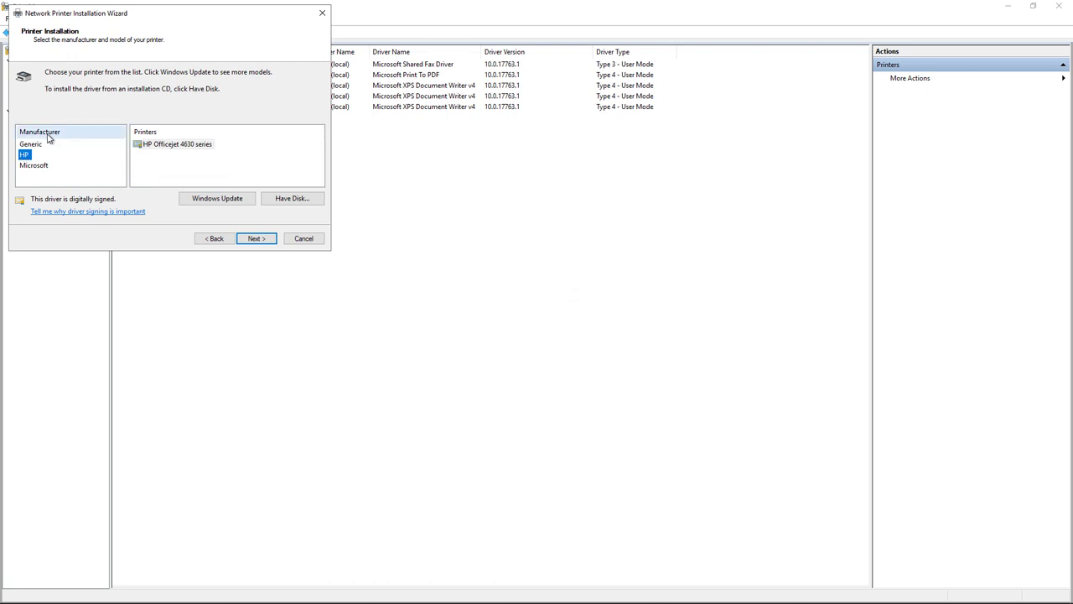
{"action": "left_click", "coordinate": [153, 148]}
{"action": "left_click", "coordinate": [251, 241]}
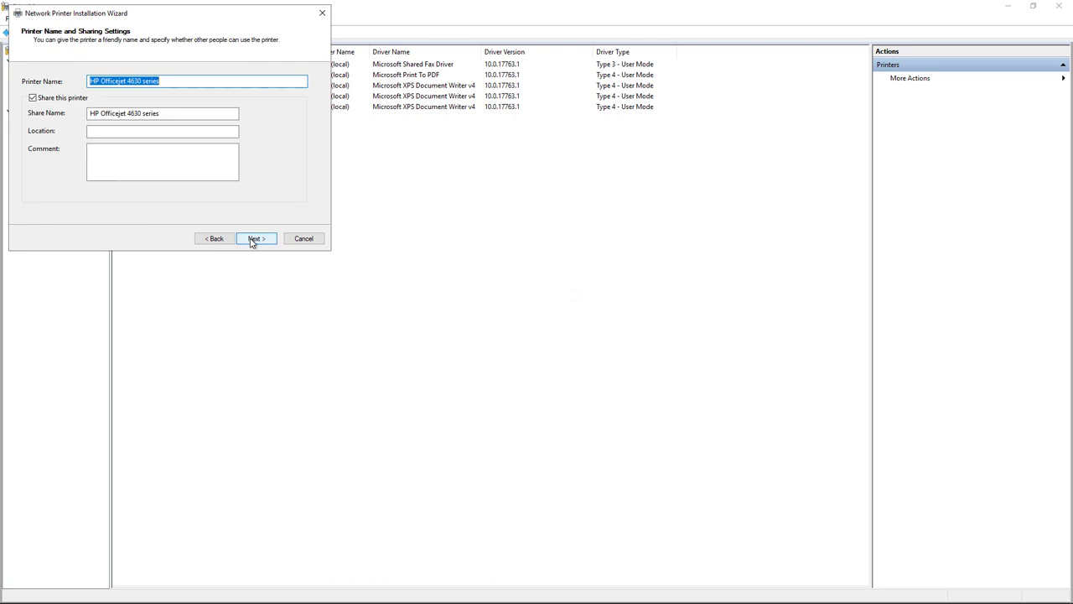
{"action": "left_click", "coordinate": [255, 241]}
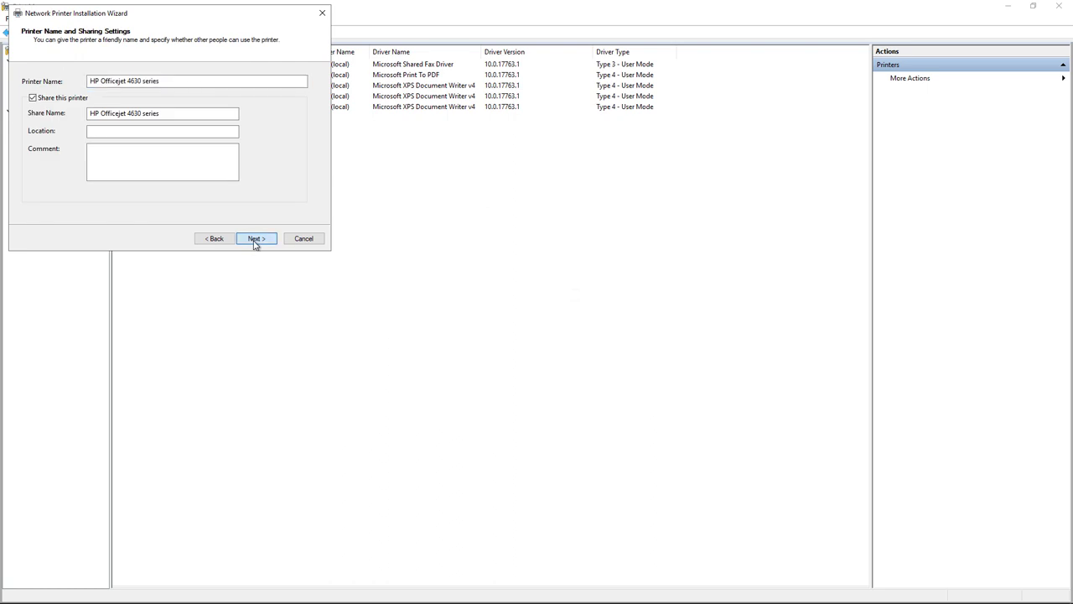
{"action": "left_click", "coordinate": [255, 241]}
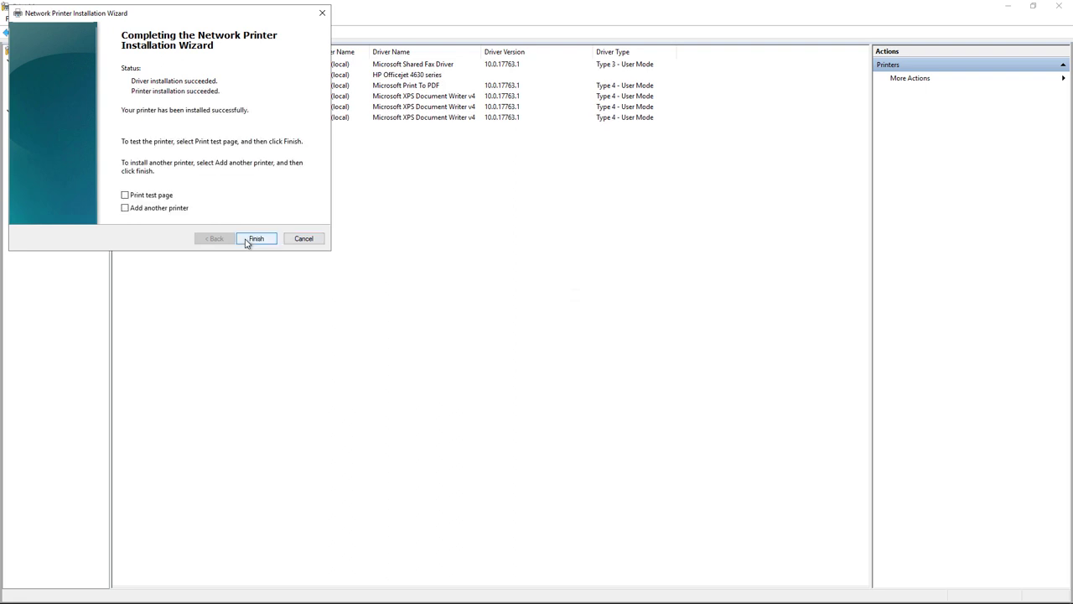
{"action": "left_click", "coordinate": [255, 239]}
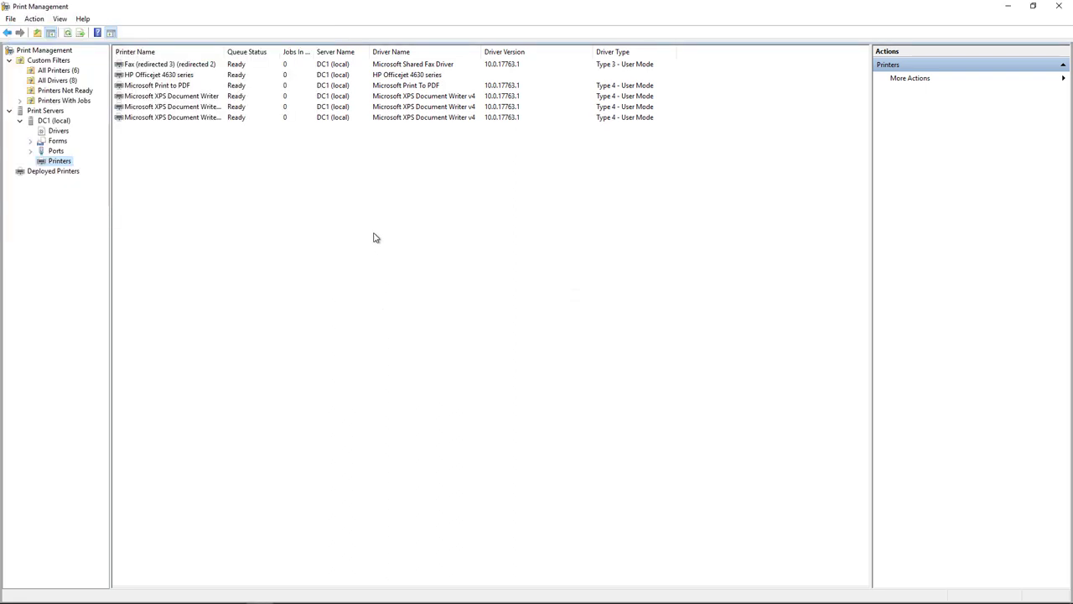